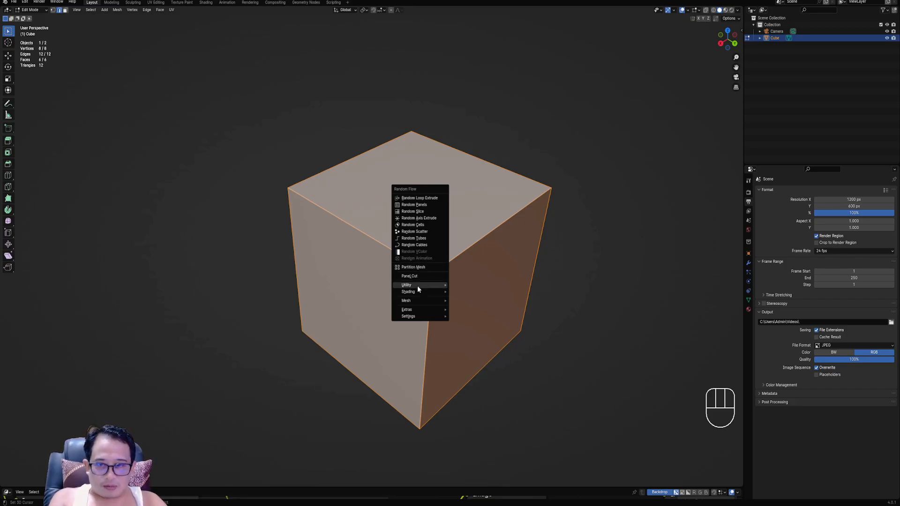
{"action": "mouse_move", "coordinate": [418, 287]}
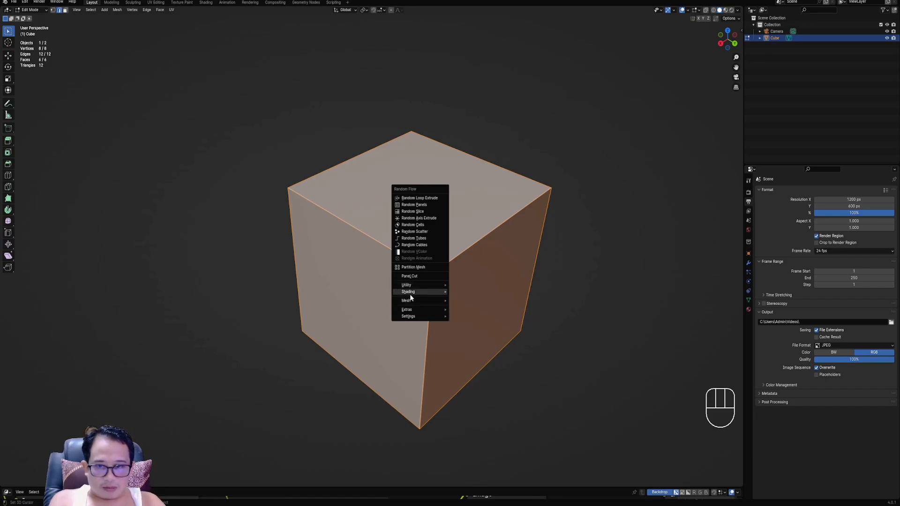
{"action": "mouse_move", "coordinate": [413, 302]}
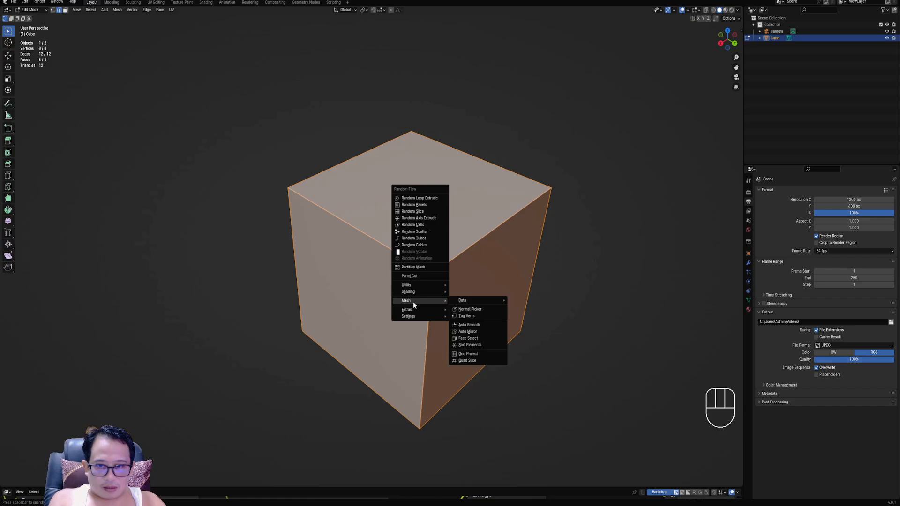
{"action": "mouse_move", "coordinate": [496, 301]}
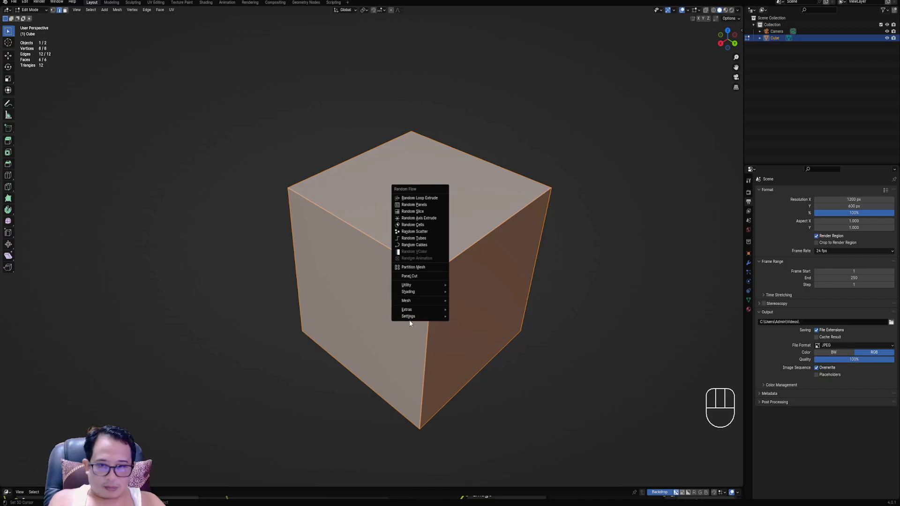
Step: Delete the default cube and add a cylinder mesh in its place
{"action": "scroll", "coordinate": [376, 270], "scroll_direction": "down", "scroll_amount": 2}
{"action": "key", "text": "Tab"}
{"action": "right_click", "coordinate": [374, 269]}
{"action": "key", "text": "x"}
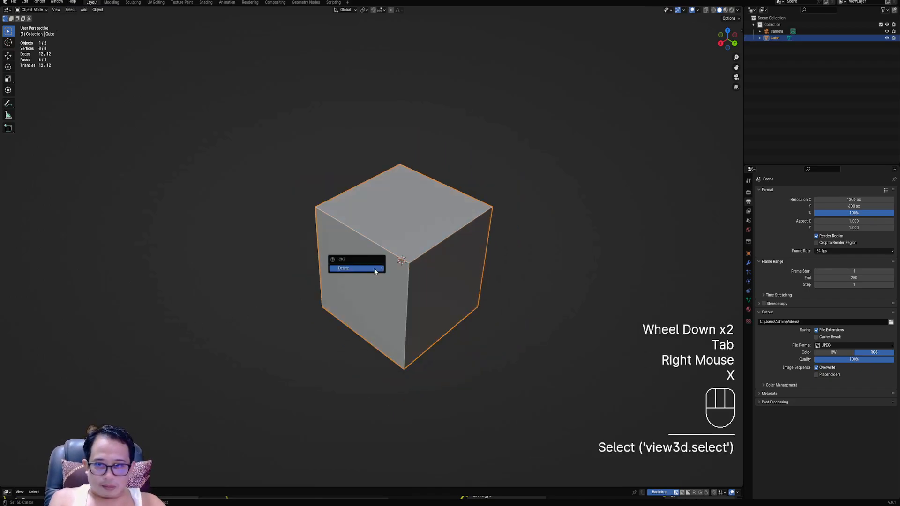
{"action": "left_click", "coordinate": [374, 269]}
{"action": "key", "text": "shift+a"}
{"action": "mouse_move", "coordinate": [370, 276]}
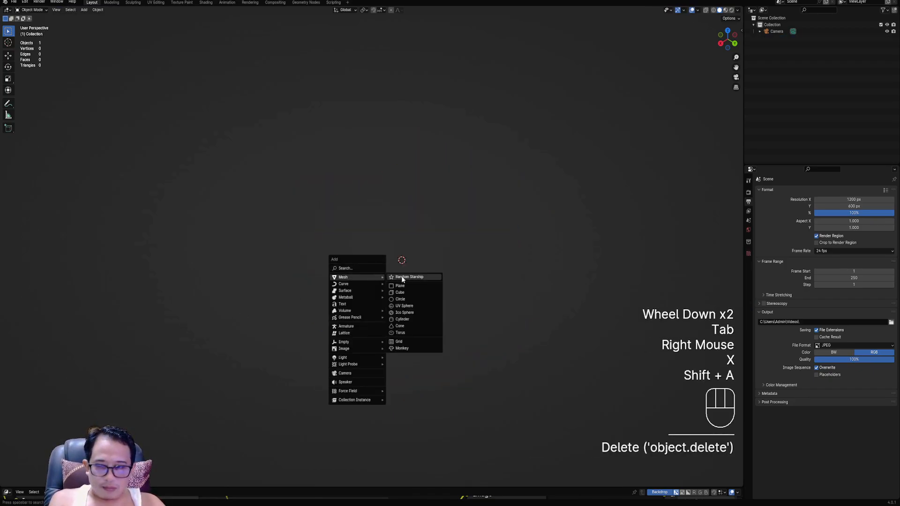
{"action": "left_click", "coordinate": [418, 319]}
Step: Stretch the cylinder mesh along the Z axis into a tall column
{"action": "scroll", "coordinate": [418, 312], "scroll_direction": "down", "scroll_amount": 2}
{"action": "key", "text": "Tab"}
{"action": "mouse_move", "coordinate": [418, 312]}
{"action": "middle_mouse_down"}
{"action": "mouse_move", "coordinate": [420, 269]}
{"action": "mouse_move", "coordinate": [422, 300]}
{"action": "middle_mouse_up"}
{"action": "scroll", "coordinate": [422, 300], "scroll_direction": "up", "scroll_amount": 1}
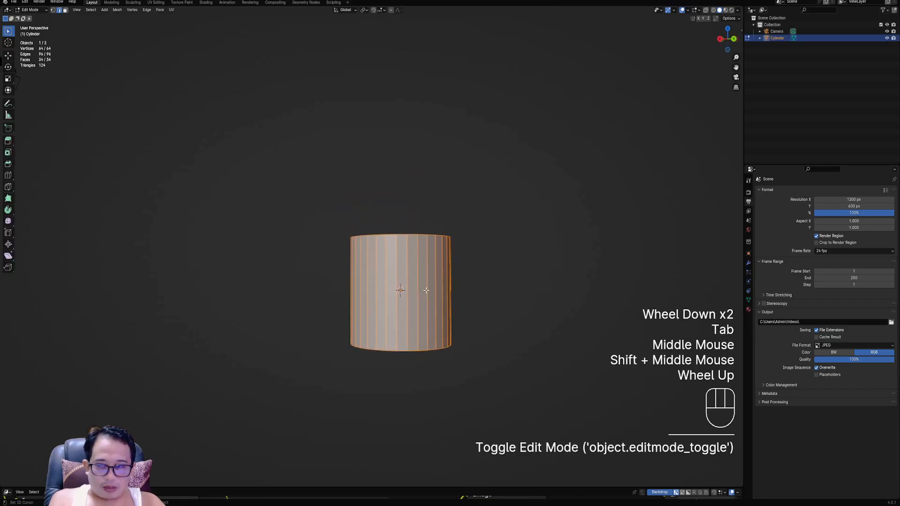
{"action": "key", "text": "s"}
{"action": "left_click", "coordinate": [481, 267]}
{"action": "scroll", "coordinate": [481, 268], "scroll_direction": "down", "scroll_amount": 2}
{"action": "middle_click_drag", "start_coordinate": [481, 268], "coordinate": [446, 221]}
Step: Examine the Random Panels settings and the operator presets offered for the cylinder
{"action": "scroll", "coordinate": [446, 221], "scroll_direction": "up", "scroll_amount": 1}
{"action": "key", "text": "shift+q"}
{"action": "left_click", "coordinate": [448, 227]}
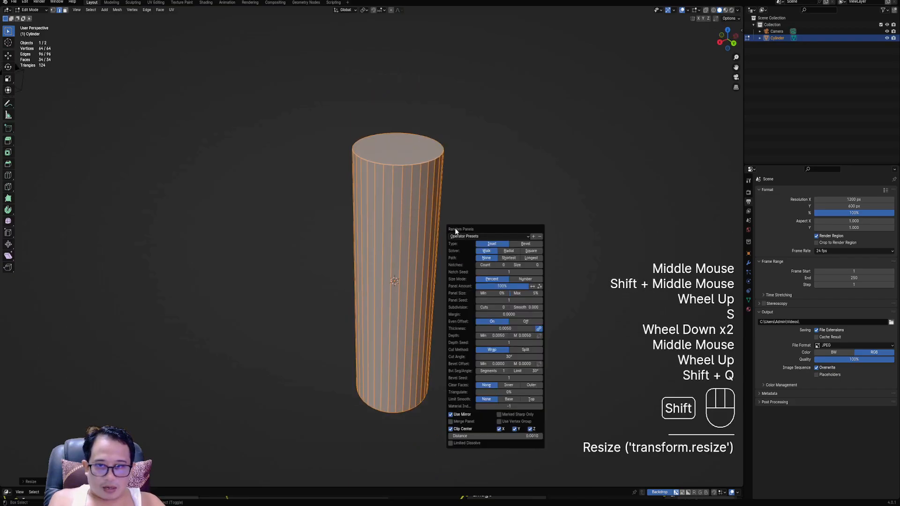
{"action": "left_click", "coordinate": [479, 236]}
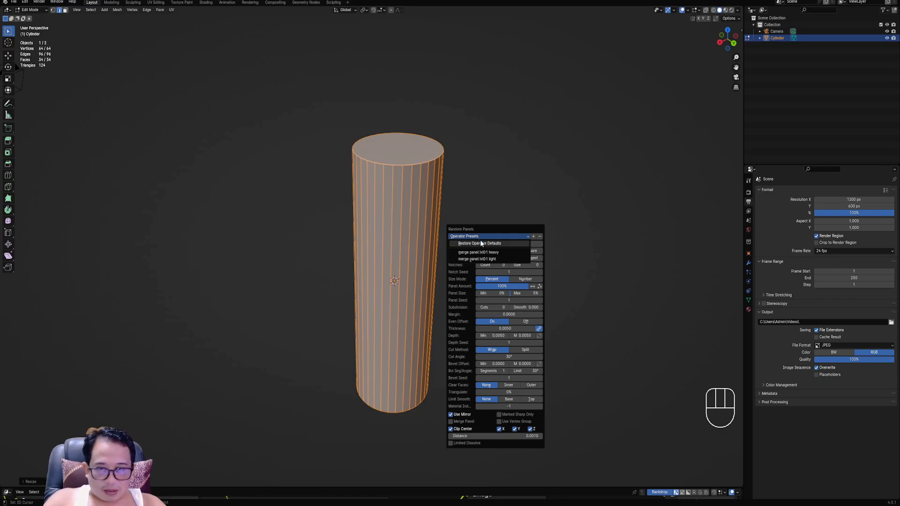
Step: Scale the column again along Z to lengthen it further
{"action": "scroll", "coordinate": [233, 298], "scroll_direction": "down", "scroll_amount": 2}
{"action": "middle_click_drag", "start_coordinate": [233, 298], "coordinate": [494, 255]}
{"action": "key", "text": "s"}
{"action": "key", "text": "z"}
{"action": "left_click", "coordinate": [494, 215]}
Step: Bevel the cylinder's top and bottom end faces with eight segments so both ends are rounded
{"action": "key", "text": "3"}
{"action": "right_click", "coordinate": [404, 126]}
{"action": "scroll", "coordinate": [412, 235], "scroll_direction": "down", "scroll_amount": 2}
{"action": "middle_click_drag", "start_coordinate": [417, 272], "coordinate": [420, 189]}
{"action": "scroll", "coordinate": [420, 189], "scroll_direction": "down", "scroll_amount": 1}
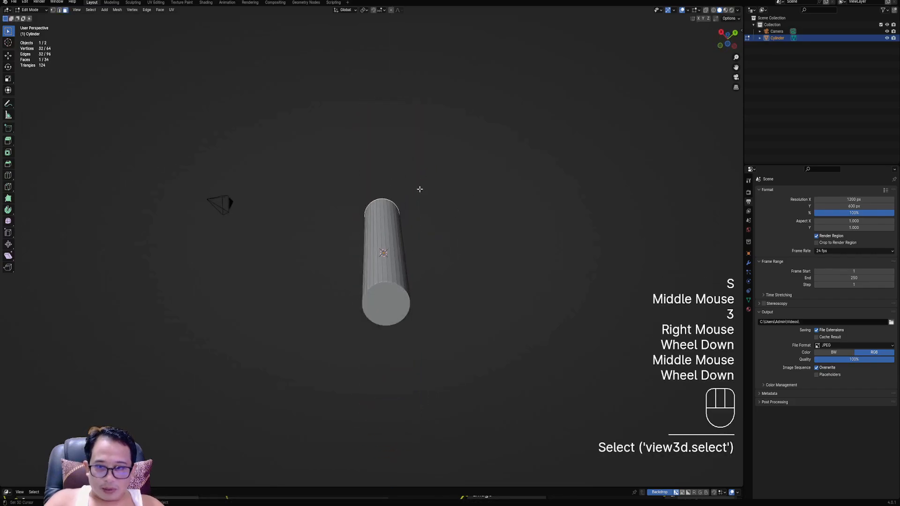
{"action": "right_click", "coordinate": [387, 303], "text": "shift"}
{"action": "middle_click_drag", "start_coordinate": [456, 234], "coordinate": [459, 268]}
{"action": "scroll", "coordinate": [459, 268], "scroll_direction": "up", "scroll_amount": 2}
{"action": "key", "text": "ctrl+b"}
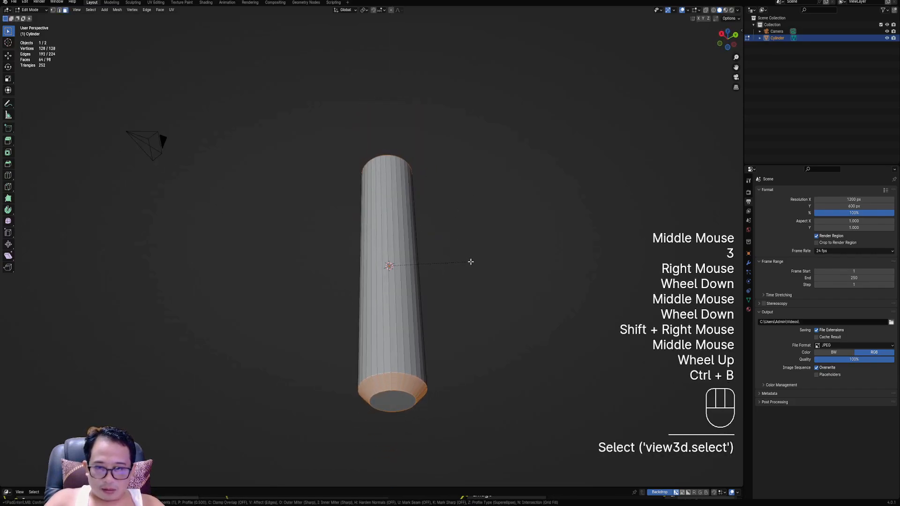
{"action": "scroll", "coordinate": [470, 261], "scroll_direction": "up", "scroll_amount": 8}
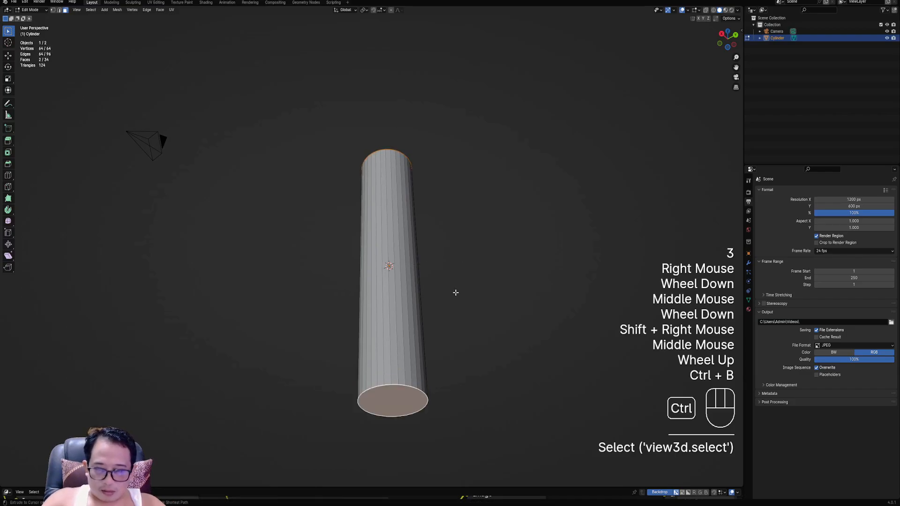
{"action": "key", "text": "ctrl+b"}
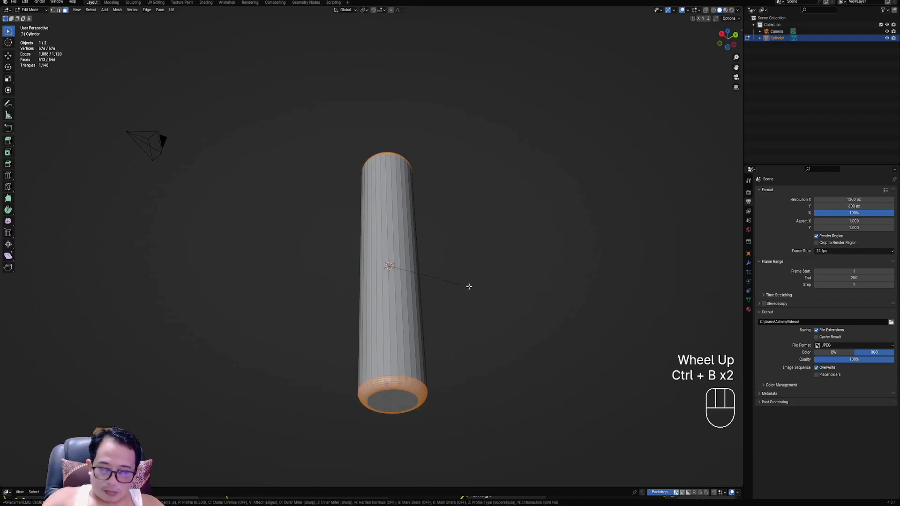
{"action": "scroll", "coordinate": [473, 284], "scroll_direction": "up", "scroll_amount": 7}
{"action": "left_click", "coordinate": [479, 278]}
{"action": "key", "text": "Tab"}
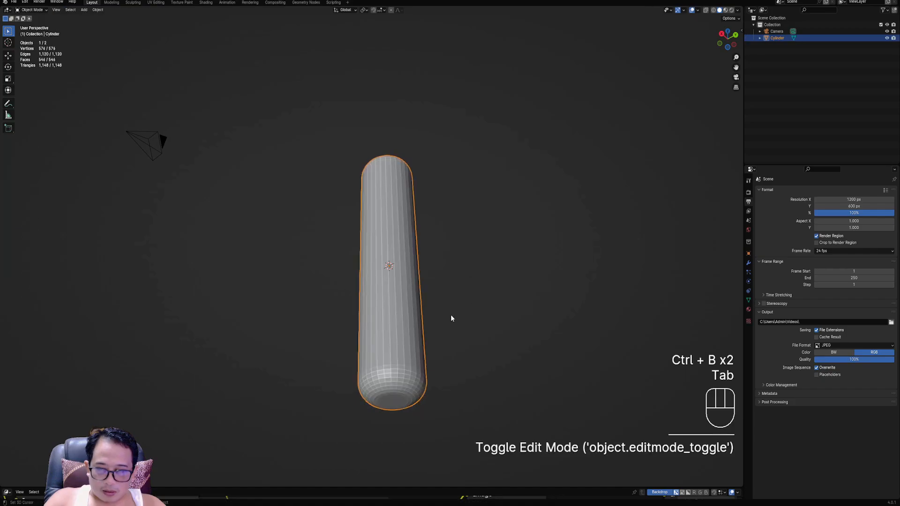
Step: Add an Auto Mirror to the rounded cylinder across the X, Y and Z axes
{"action": "scroll", "coordinate": [450, 319], "scroll_direction": "down", "scroll_amount": 2}
{"action": "middle_click_drag", "start_coordinate": [445, 323], "coordinate": [431, 304], "text": "shift"}
{"action": "scroll", "coordinate": [413, 329], "scroll_direction": "up", "scroll_amount": 1}
{"action": "key", "text": "Tab"}
{"action": "key", "text": "3"}
{"action": "middle_click_drag", "start_coordinate": [429, 192], "coordinate": [497, 241]}
{"action": "scroll", "coordinate": [435, 243], "scroll_direction": "up", "scroll_amount": 1}
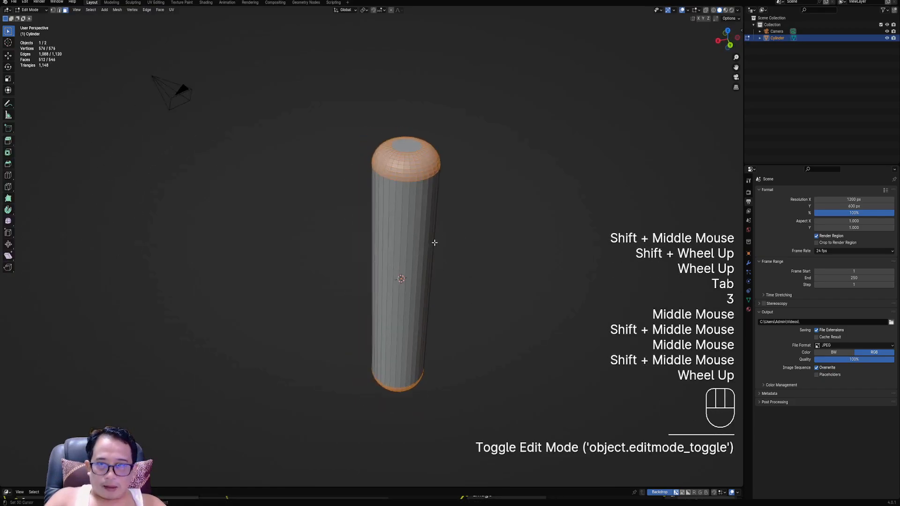
{"action": "key", "text": "shift+ctrl+x"}
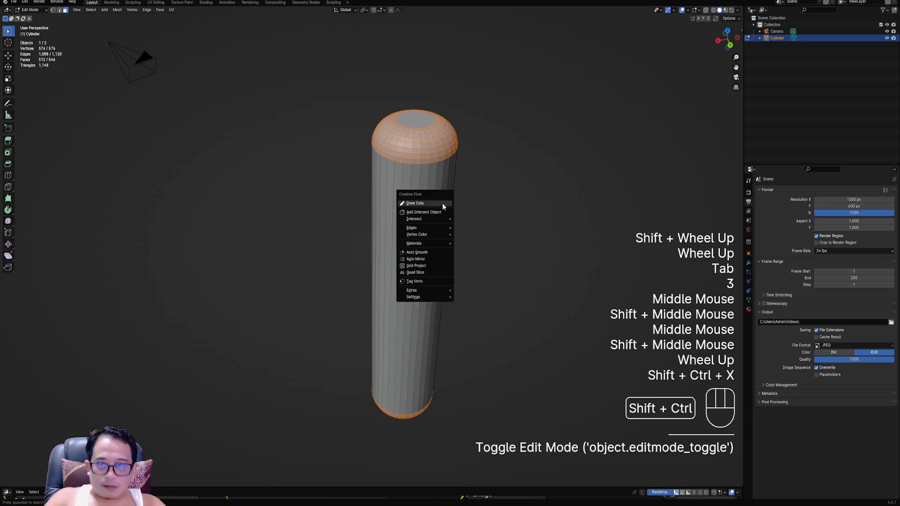
{"action": "left_click", "coordinate": [422, 259]}
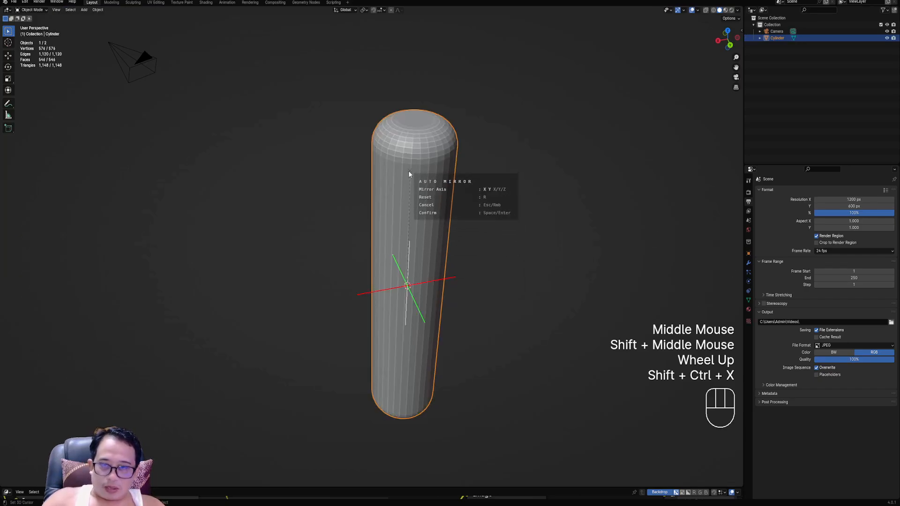
{"action": "left_click", "coordinate": [409, 172]}
{"action": "key", "text": "Tab"}
{"action": "key", "text": "Tab"}
Step: Inset the cylinder's flat top face with Boundary off and raise it with Shrink/Fatten into a tapered neck
{"action": "middle_click_drag", "start_coordinate": [415, 167], "coordinate": [415, 233], "text": "shift"}
{"action": "key", "text": "3"}
{"action": "right_click", "coordinate": [410, 201]}
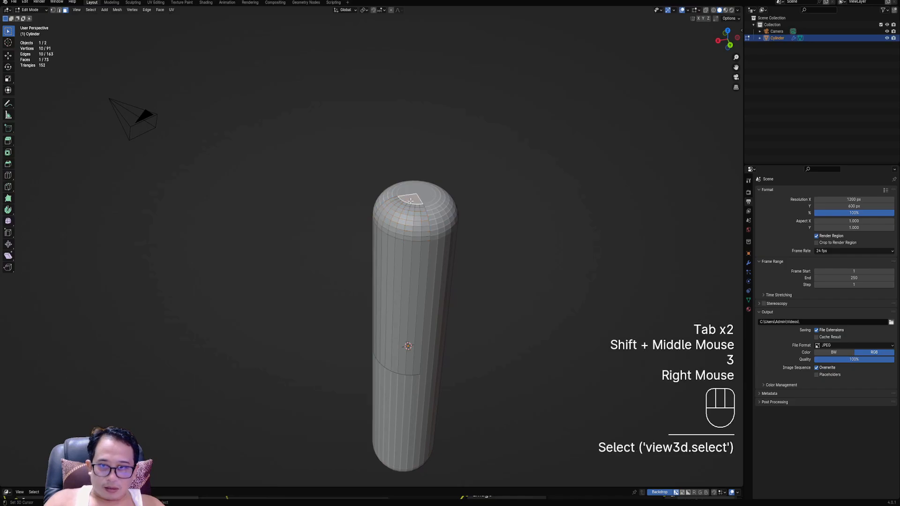
{"action": "key", "text": "i"}
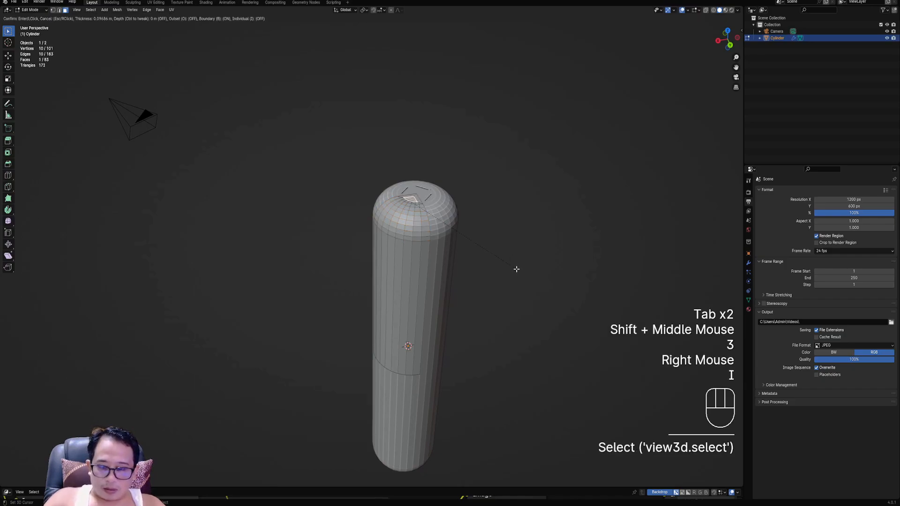
{"action": "left_click", "coordinate": [516, 268]}
{"action": "key", "text": "alt+s"}
{"action": "left_click", "coordinate": [516, 246]}
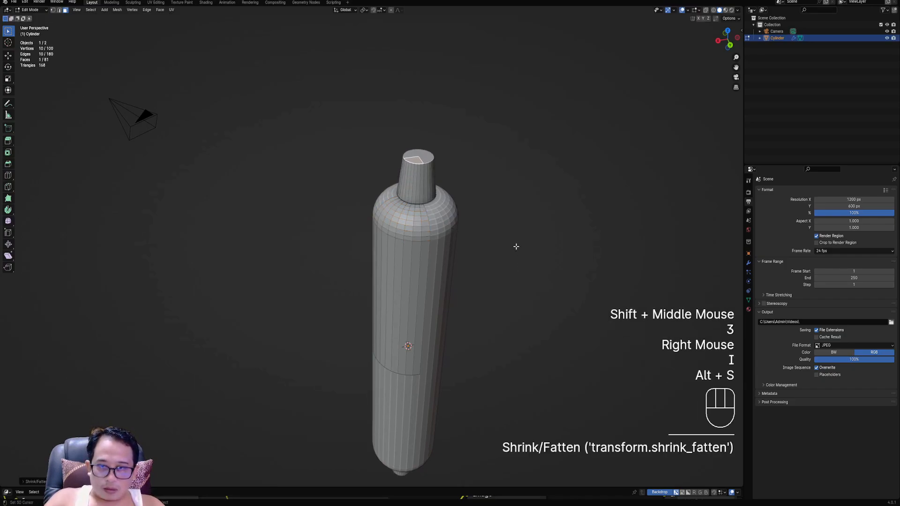
Step: Inset the neck's end face and extrude it inward to form a hole
{"action": "key", "text": "i"}
{"action": "left_click", "coordinate": [491, 221]}
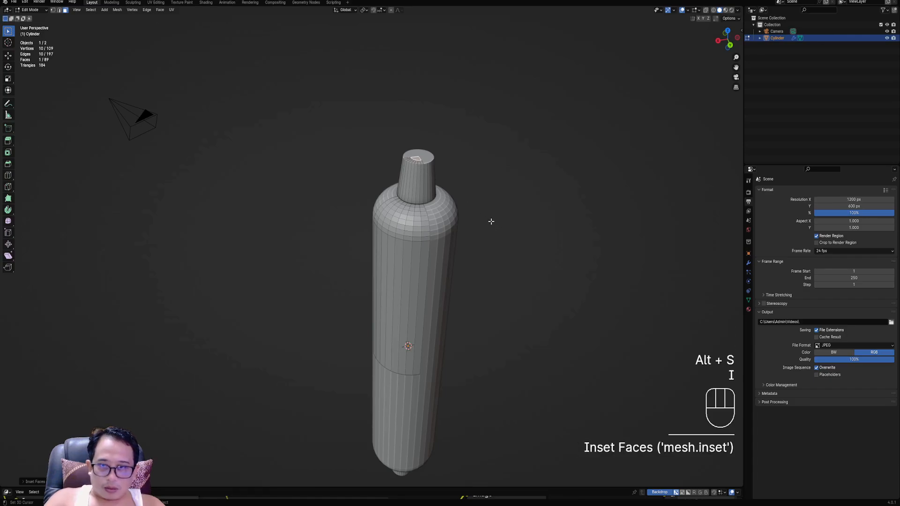
{"action": "key", "text": "e"}
{"action": "left_click", "coordinate": [483, 225]}
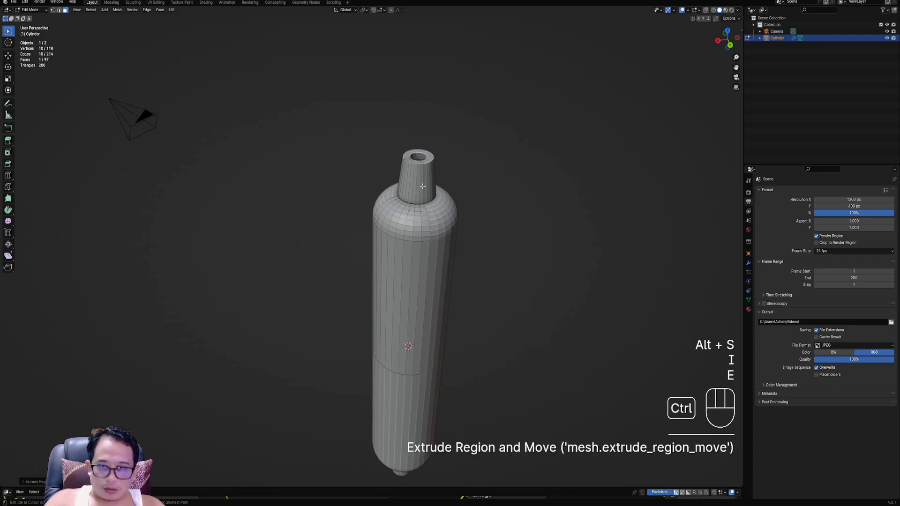
Step: Add five evenly spaced loop cuts around the neck and clear the selection
{"action": "key", "text": "ctrl+r"}
{"action": "scroll", "coordinate": [423, 186], "scroll_direction": "up", "scroll_amount": 4}
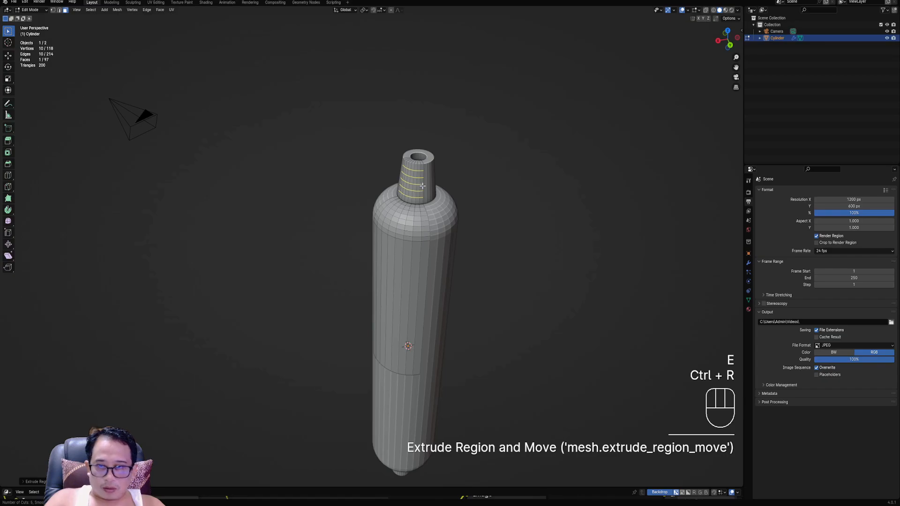
{"action": "left_click", "coordinate": [422, 186]}
{"action": "key", "text": "alt+a"}
Step: Add one loop cut around the body a short distance below the rounded shoulder
{"action": "scroll", "coordinate": [420, 261], "scroll_direction": "down", "scroll_amount": 2}
{"action": "mouse_move", "coordinate": [420, 261]}
{"action": "middle_mouse_down"}
{"action": "mouse_move", "coordinate": [424, 235]}
{"action": "mouse_move", "coordinate": [422, 247]}
{"action": "middle_mouse_up"}
{"action": "scroll", "coordinate": [425, 249], "scroll_direction": "up", "scroll_amount": 1}
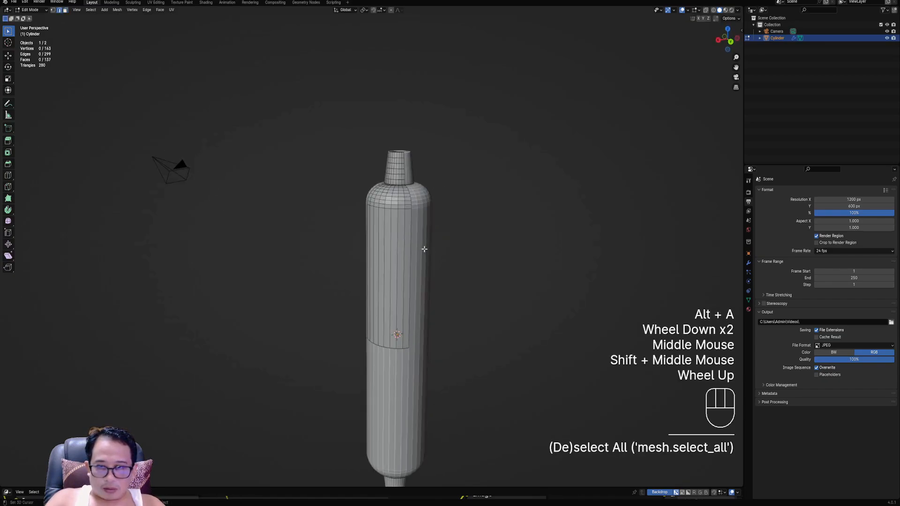
{"action": "scroll", "coordinate": [424, 249], "scroll_direction": "up", "scroll_amount": 1}
{"action": "key", "text": "ctrl+r"}
{"action": "left_click", "coordinate": [420, 173]}
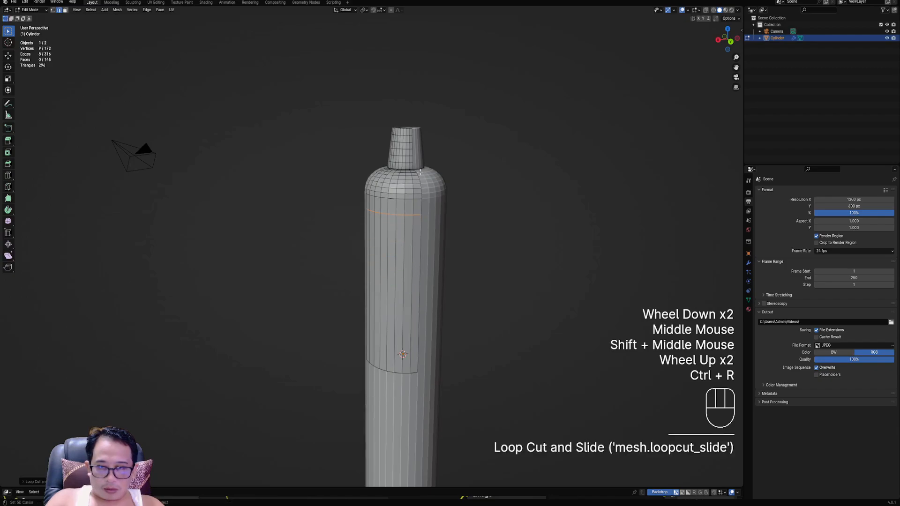
Step: Inset the long body faces below the new loop cut with Boundary off, and offset them with Shrink/Fatten
{"action": "key", "text": "alt+a"}
{"action": "right_click", "coordinate": [407, 254], "text": "alt+shift"}
{"action": "key", "text": "alt+a"}
{"action": "key", "text": "3"}
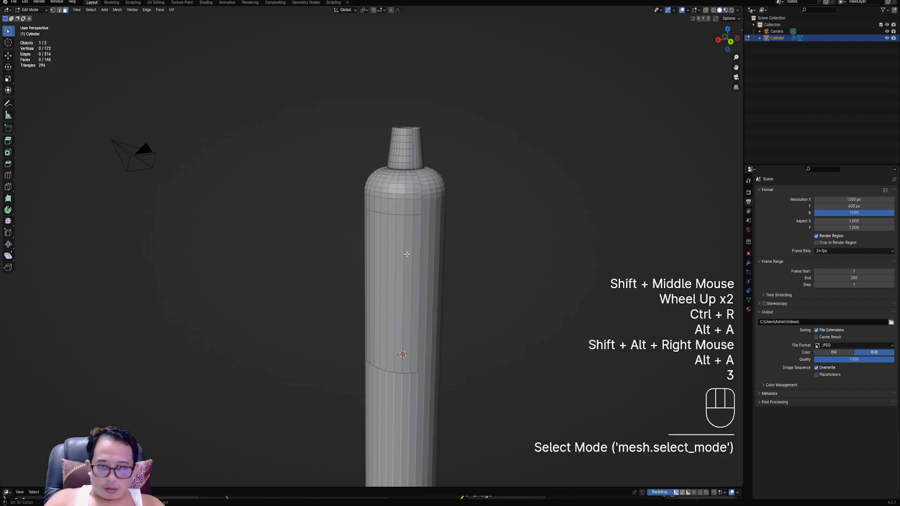
{"action": "right_click", "coordinate": [406, 254], "text": "alt+shift"}
{"action": "middle_click_drag", "start_coordinate": [484, 247], "coordinate": [469, 253], "text": "shift"}
{"action": "scroll", "coordinate": [468, 253], "scroll_direction": "up", "scroll_amount": 2}
{"action": "key", "text": "i"}
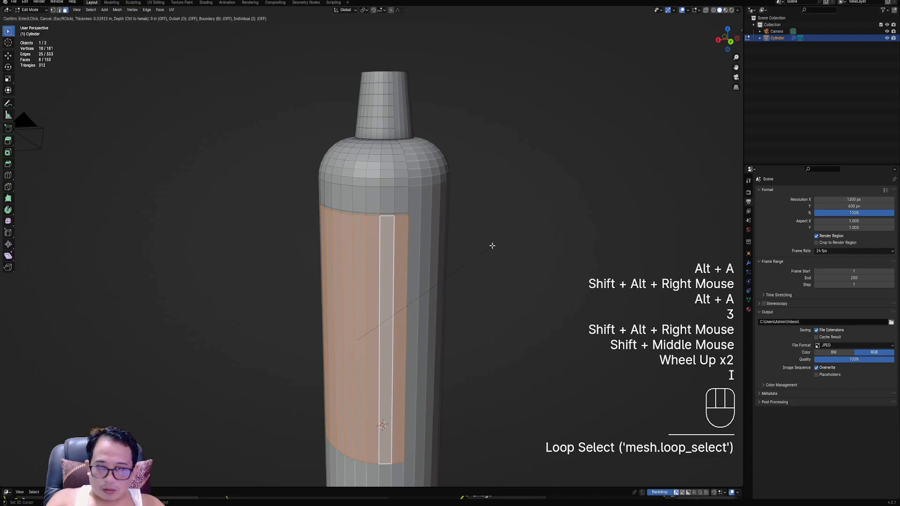
{"action": "left_click", "coordinate": [492, 246]}
{"action": "key", "text": "alt+s"}
{"action": "left_click", "coordinate": [490, 251]}
{"action": "key", "text": "Tab"}
{"action": "scroll", "coordinate": [393, 254], "scroll_direction": "down", "scroll_amount": 1}
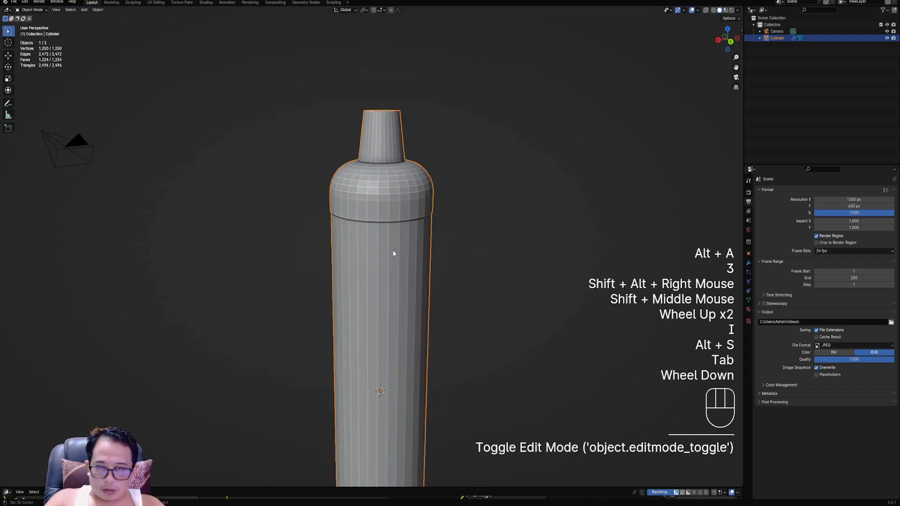
Step: Separate the selected long body faces into their own object
{"action": "scroll", "coordinate": [394, 254], "scroll_direction": "down", "scroll_amount": 2}
{"action": "middle_click_drag", "start_coordinate": [394, 254], "coordinate": [412, 254]}
{"action": "scroll", "coordinate": [413, 254], "scroll_direction": "up", "scroll_amount": 1}
{"action": "key", "text": "Tab"}
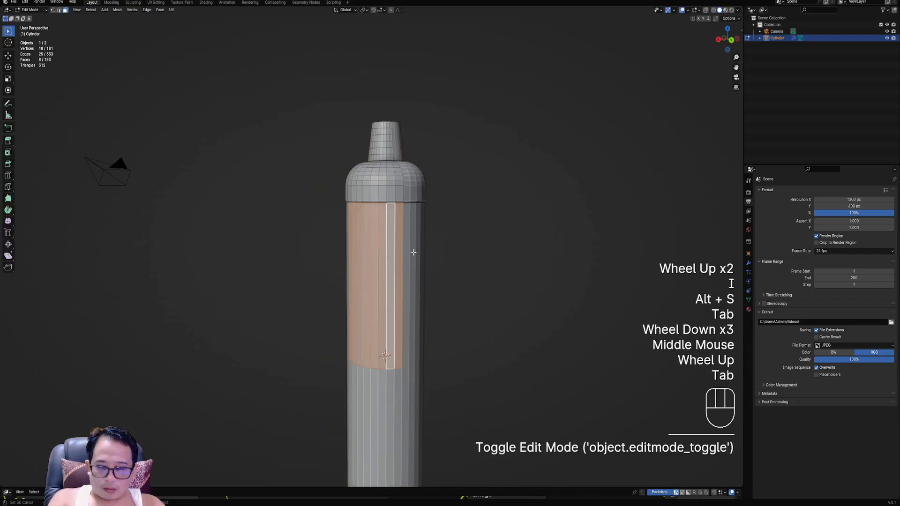
{"action": "key", "text": "p"}
{"action": "left_click", "coordinate": [413, 253]}
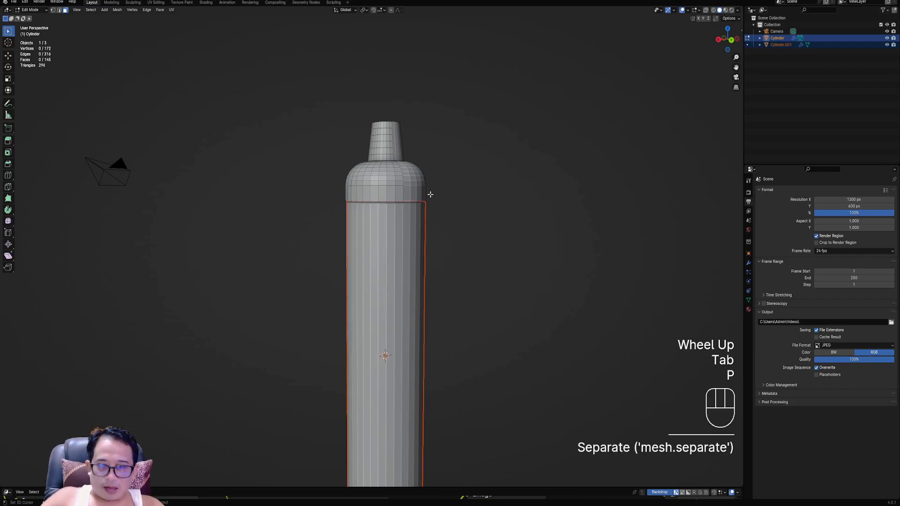
Step: Hide the separated middle body object so only the end caps remain in view
{"action": "middle_click_drag", "start_coordinate": [389, 277], "coordinate": [426, 220]}
{"action": "scroll", "coordinate": [433, 225], "scroll_direction": "up", "scroll_amount": 1}
{"action": "key", "text": "Tab"}
{"action": "right_click", "coordinate": [431, 258]}
{"action": "key", "text": "h"}
Step: Select the open rim edge loop on the underside of the upper end cap
{"action": "key", "text": "Tab"}
{"action": "right_click", "coordinate": [411, 150]}
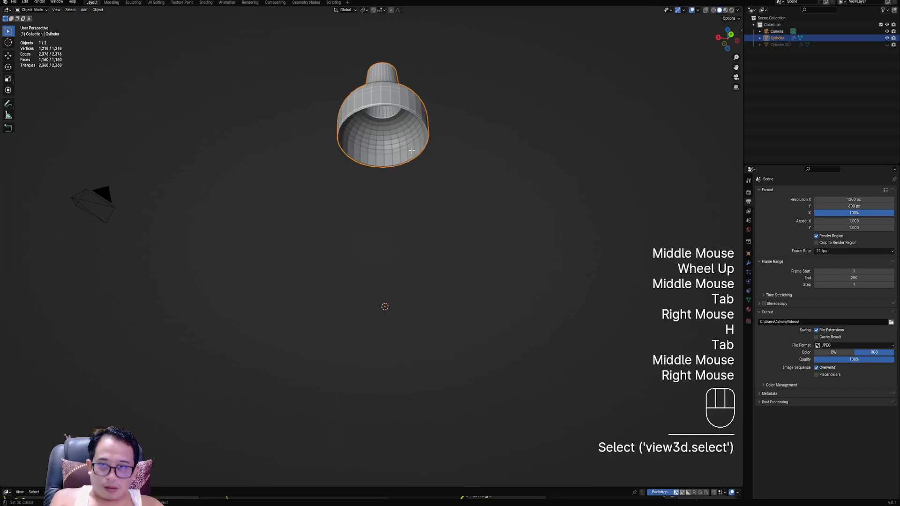
{"action": "key", "text": "Tab"}
{"action": "middle_click_drag", "start_coordinate": [412, 151], "coordinate": [415, 235], "text": "shift"}
{"action": "scroll", "coordinate": [415, 235], "scroll_direction": "up", "scroll_amount": 1}
{"action": "key", "text": "2"}
{"action": "right_click", "coordinate": [420, 206], "text": "alt+shift"}
Step: Undo a trial fill of the rim and apply the end caps' mirror with Apply Mesh
{"action": "key", "text": "f"}
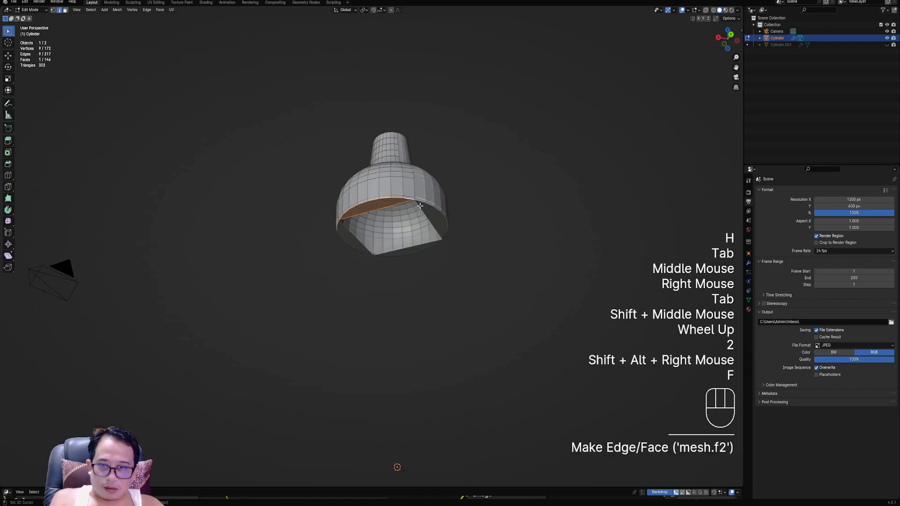
{"action": "key", "text": "ctrl+z"}
{"action": "key", "text": "Tab"}
{"action": "key", "text": "shift+ctrl+x"}
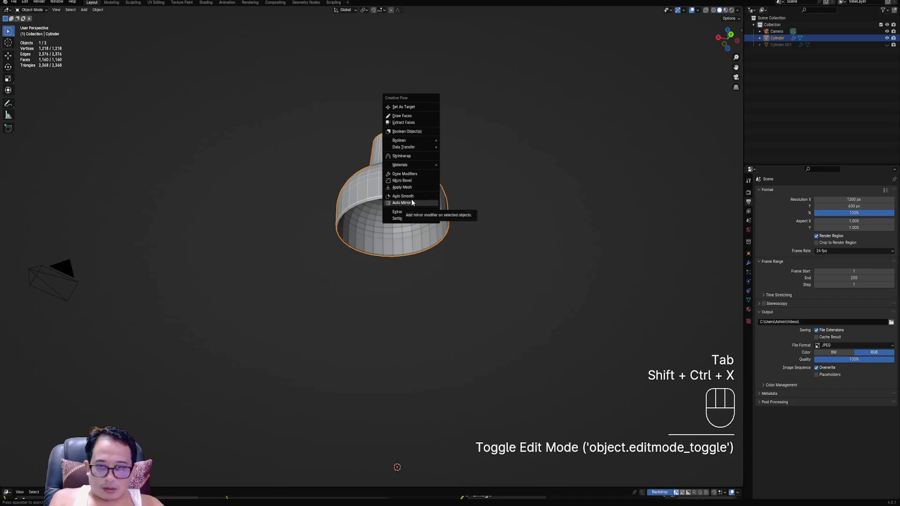
{"action": "left_click", "coordinate": [411, 187]}
{"action": "key", "text": "Tab"}
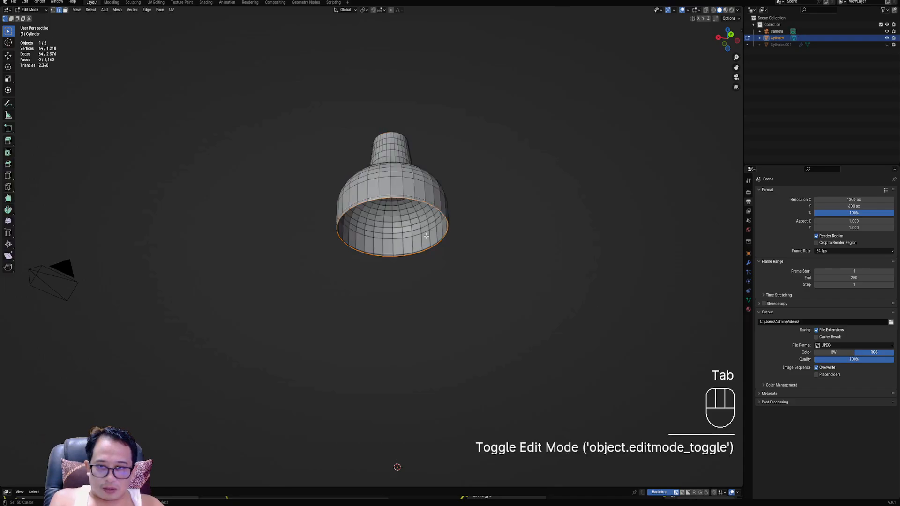
Step: Fill the open rims of both end caps with faces
{"action": "key", "text": "f"}
{"action": "scroll", "coordinate": [440, 256], "scroll_direction": "down", "scroll_amount": 2}
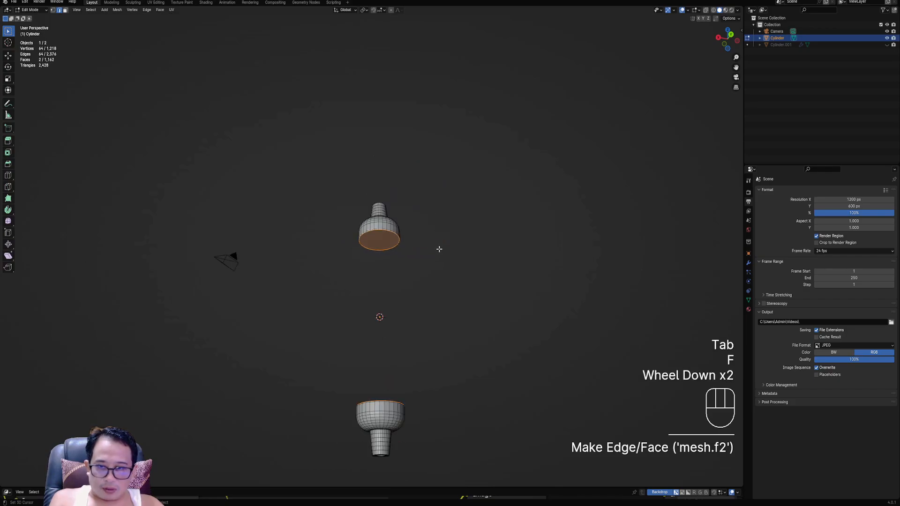
{"action": "scroll", "coordinate": [439, 249], "scroll_direction": "up", "scroll_amount": 1}
{"action": "scroll", "coordinate": [439, 249], "scroll_direction": "up", "scroll_amount": 1, "text": "ctrl+shift"}
{"action": "key", "text": "ctrl+shift+x"}
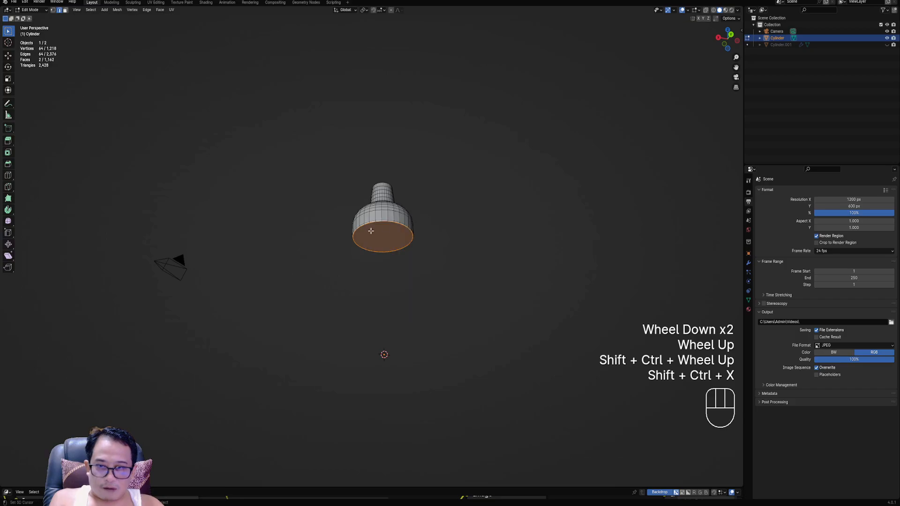
Step: Mirror the capped end-cap object across its axes with Auto Mirror
{"action": "key", "text": "ctrl+shift+x"}
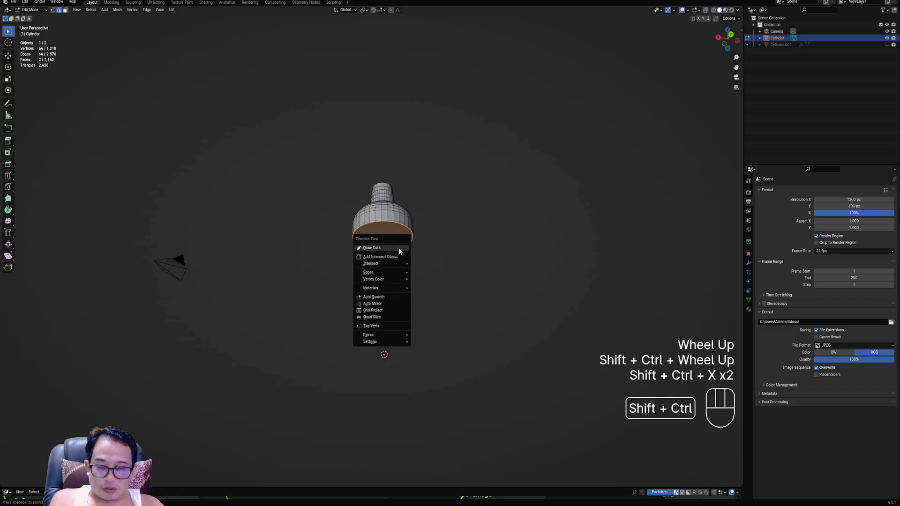
{"action": "left_click", "coordinate": [398, 304]}
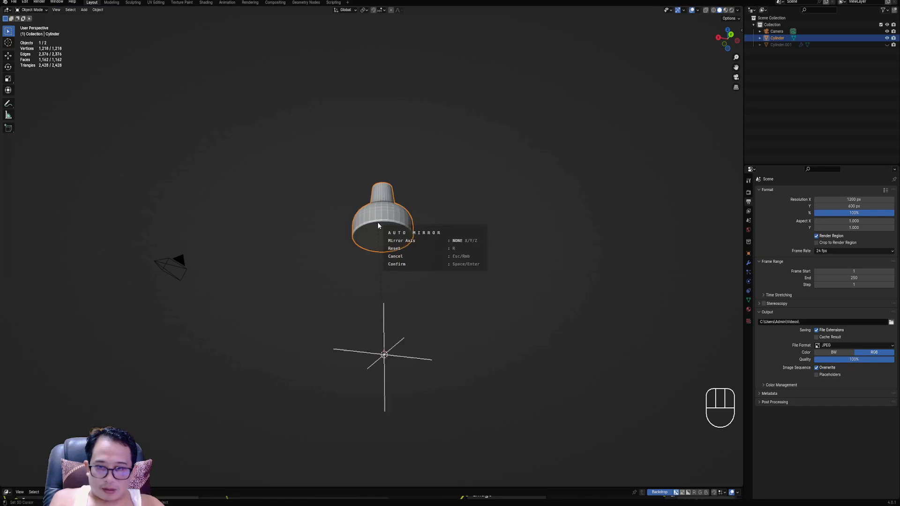
{"action": "left_click", "coordinate": [378, 222]}
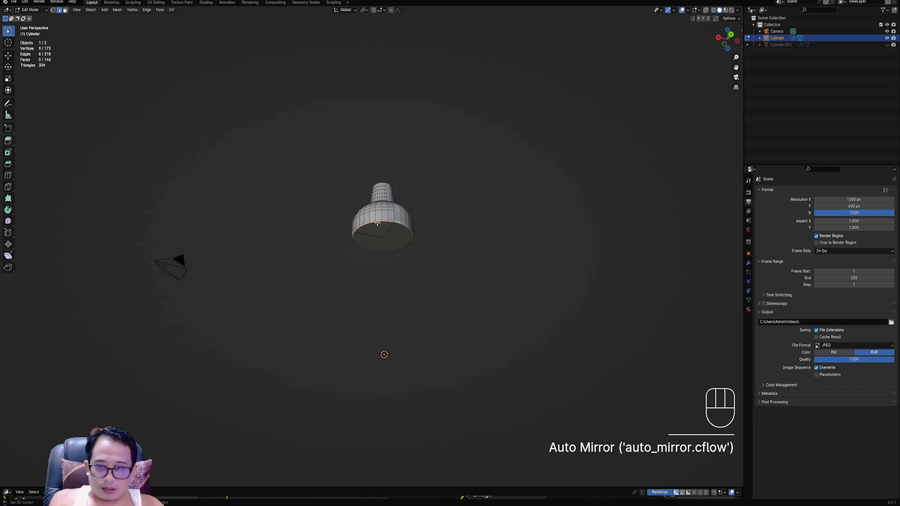
Step: Select the quarter face on the upper cap's underside and inset it by about 0.1 m
{"action": "key", "text": "3"}
{"action": "right_click", "coordinate": [381, 227]}
{"action": "scroll", "coordinate": [446, 265], "scroll_direction": "up", "scroll_amount": 1}
{"action": "key", "text": "i"}
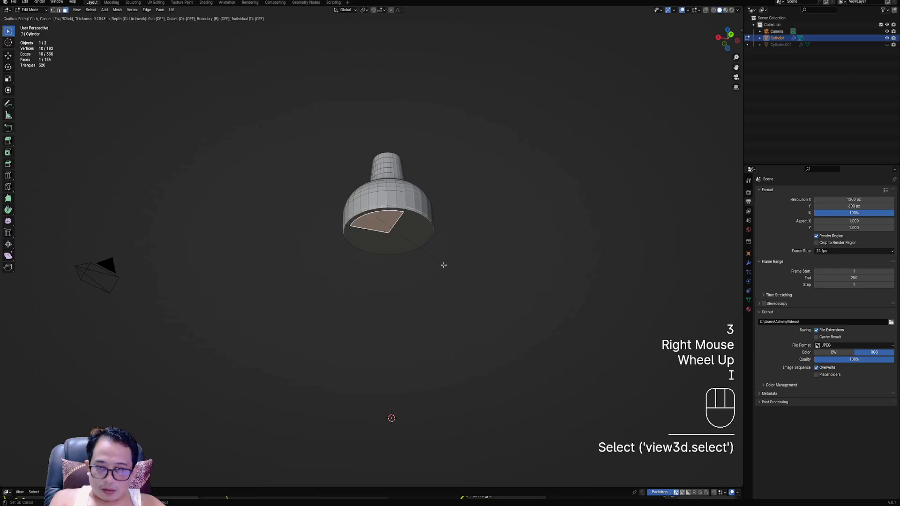
{"action": "left_click", "coordinate": [434, 259]}
Step: Inset the underside face again slightly and push it out about 1.14 m with Shrink/Fatten to form a tapered section
{"action": "key", "text": "i"}
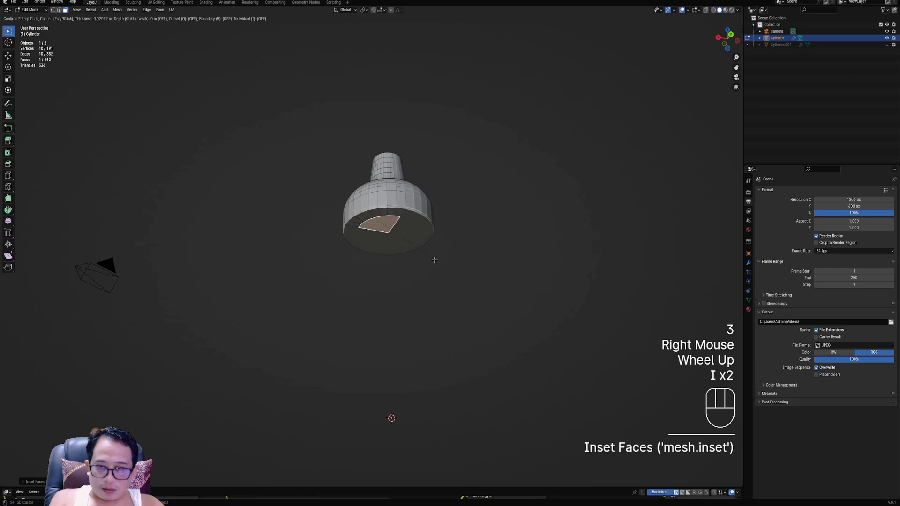
{"action": "left_click", "coordinate": [431, 258]}
{"action": "key", "text": "alt+s"}
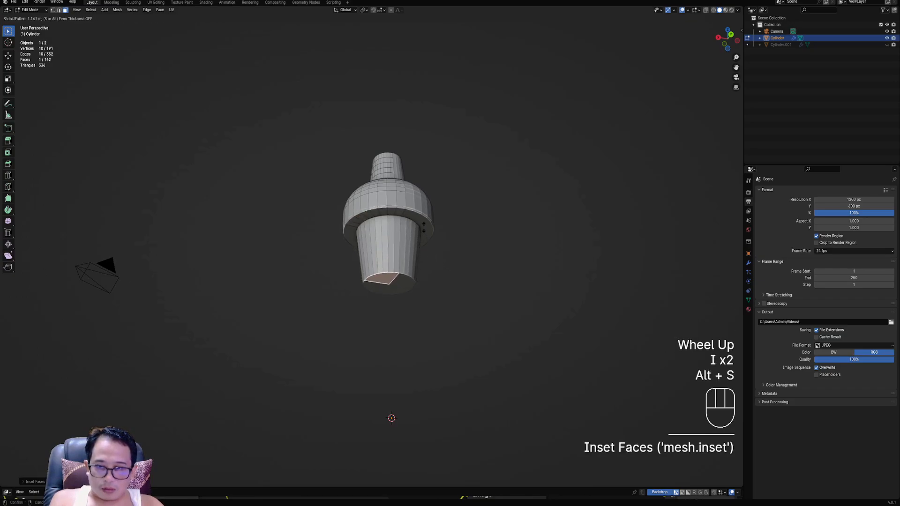
{"action": "left_click", "coordinate": [424, 228]}
Step: Inset the tapered section's end face by about 0.22 m and extrude it about 1.3 m into a narrower cylinder
{"action": "scroll", "coordinate": [423, 235], "scroll_direction": "down", "scroll_amount": 1}
{"action": "middle_click_drag", "start_coordinate": [423, 234], "coordinate": [434, 253]}
{"action": "scroll", "coordinate": [436, 263], "scroll_direction": "up", "scroll_amount": 2}
{"action": "key", "text": "i"}
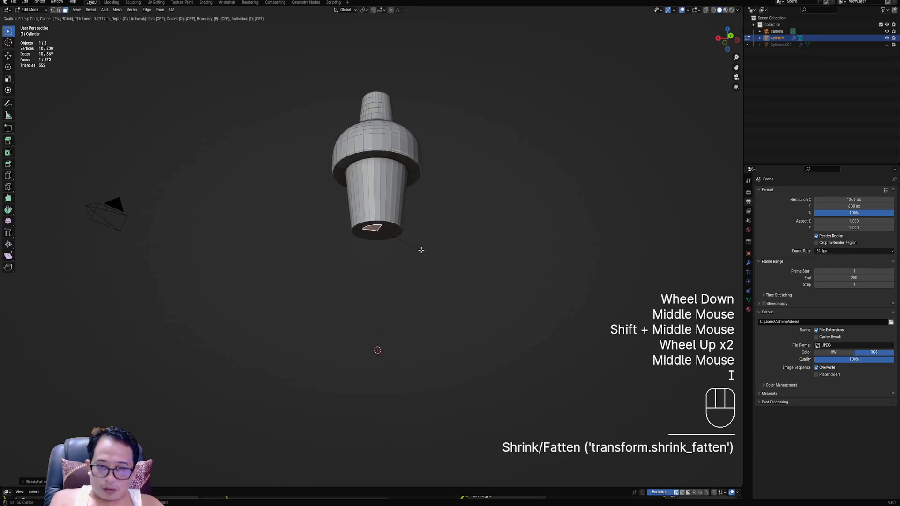
{"action": "left_click", "coordinate": [421, 250]}
{"action": "key", "text": "r"}
{"action": "left_click", "coordinate": [420, 250]}
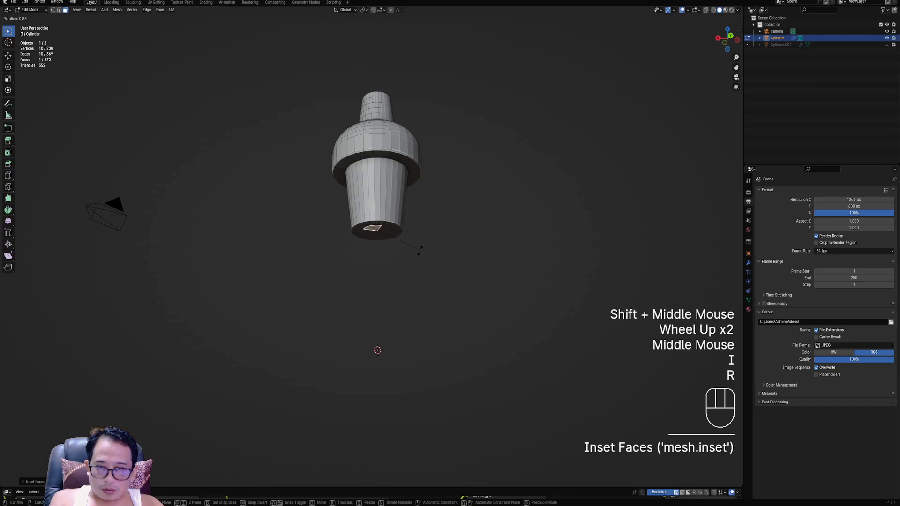
{"action": "key", "text": "e"}
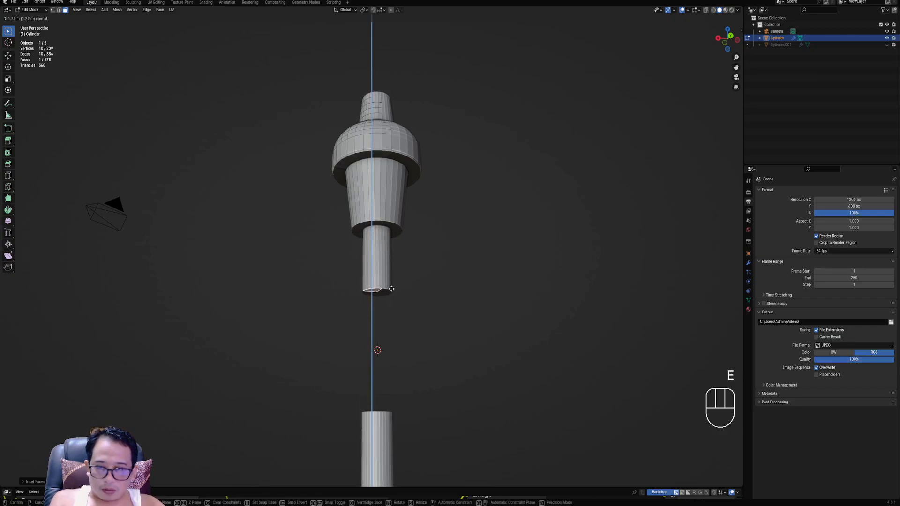
{"action": "left_click", "coordinate": [416, 300]}
Step: Inset the narrow cylinder's end face and extrude it to the mirror centre as a thin rod joining both halves
{"action": "middle_click_drag", "start_coordinate": [416, 300], "coordinate": [415, 270], "text": "shift"}
{"action": "scroll", "coordinate": [415, 270], "scroll_direction": "up", "scroll_amount": 2}
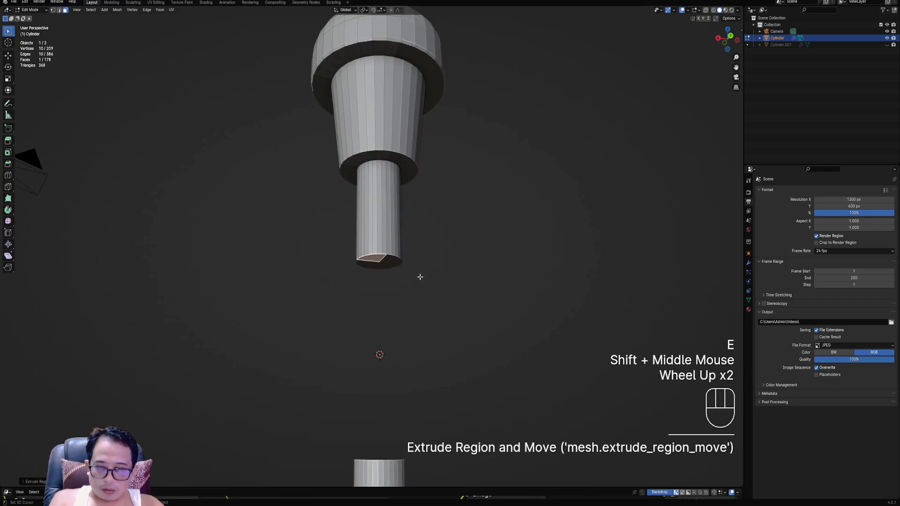
{"action": "key", "text": "i"}
{"action": "left_click", "coordinate": [409, 271]}
{"action": "key", "text": "e"}
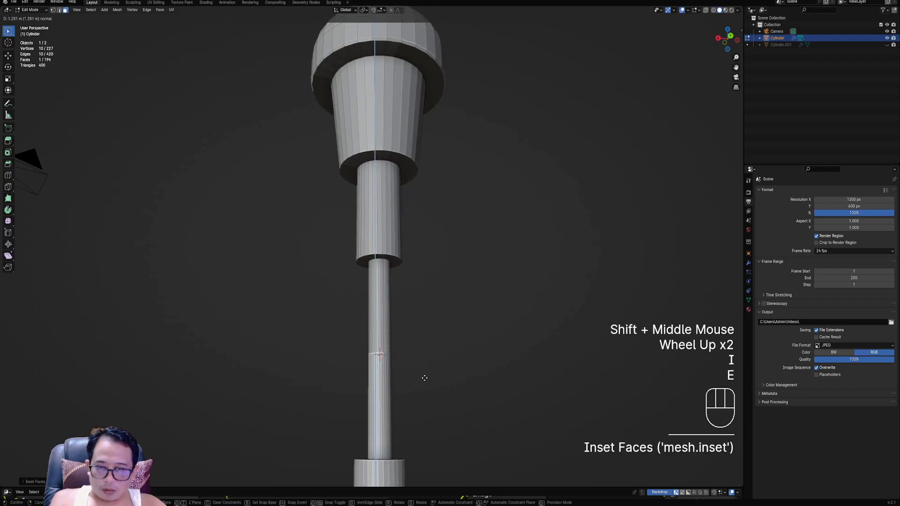
{"action": "left_click", "coordinate": [425, 382]}
Step: Delete the interior face inside the thin rod where the mirrored halves meet, using wireframe display to reach it
{"action": "scroll", "coordinate": [428, 378], "scroll_direction": "down", "scroll_amount": 1}
{"action": "key", "text": "shift+z"}
{"action": "middle_click_drag", "start_coordinate": [428, 378], "coordinate": [414, 308], "text": "shift"}
{"action": "scroll", "coordinate": [401, 268], "scroll_direction": "up", "scroll_amount": 2}
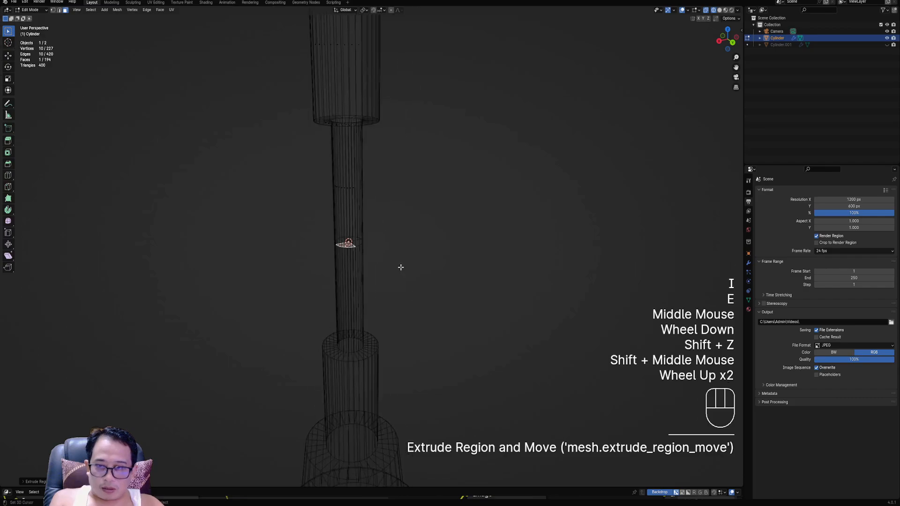
{"action": "scroll", "coordinate": [350, 255], "scroll_direction": "up", "scroll_amount": 3}
{"action": "middle_click_drag", "start_coordinate": [271, 238], "coordinate": [332, 310], "text": "shift"}
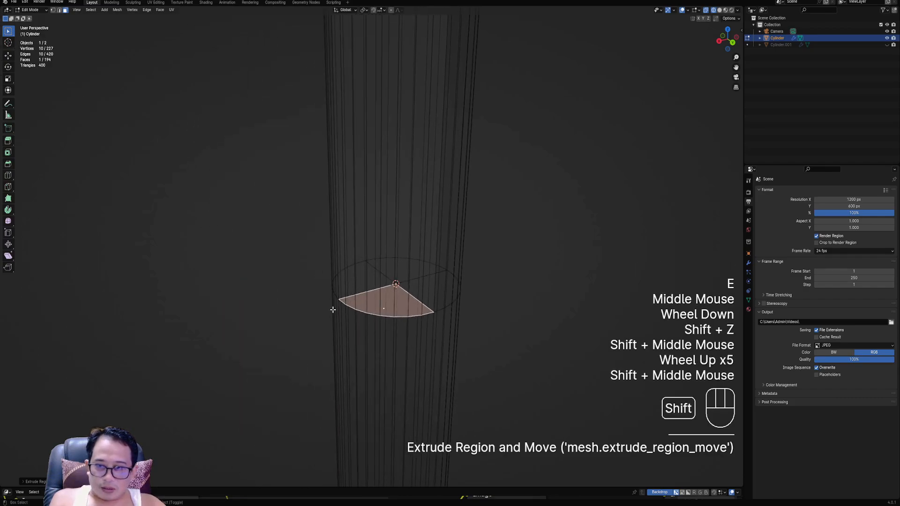
{"action": "key", "text": "x"}
{"action": "left_click", "coordinate": [385, 304]}
{"action": "key", "text": "shift+z"}
{"action": "scroll", "coordinate": [408, 242], "scroll_direction": "down", "scroll_amount": 1}
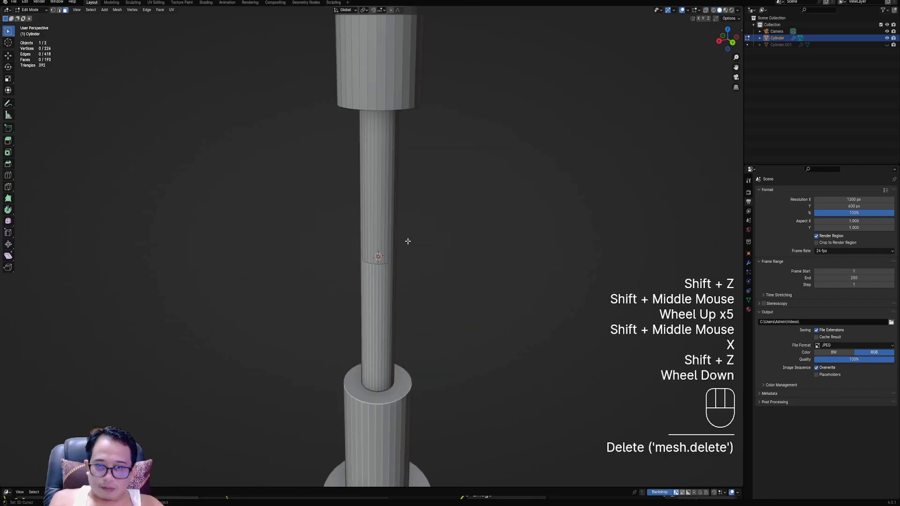
Step: Leave mesh editing and apply Auto Smooth to the end-cap object with its stepped inner core
{"action": "scroll", "coordinate": [408, 241], "scroll_direction": "down", "scroll_amount": 1}
{"action": "key", "text": "Tab"}
{"action": "scroll", "coordinate": [403, 208], "scroll_direction": "down", "scroll_amount": 2}
{"action": "mouse_move", "coordinate": [407, 241]}
{"action": "middle_mouse_down"}
{"action": "mouse_move", "coordinate": [403, 208]}
{"action": "mouse_move", "coordinate": [403, 226]}
{"action": "middle_mouse_up"}
{"action": "scroll", "coordinate": [403, 226], "scroll_direction": "up", "scroll_amount": 1}
{"action": "key", "text": "shift+ctrl+x"}
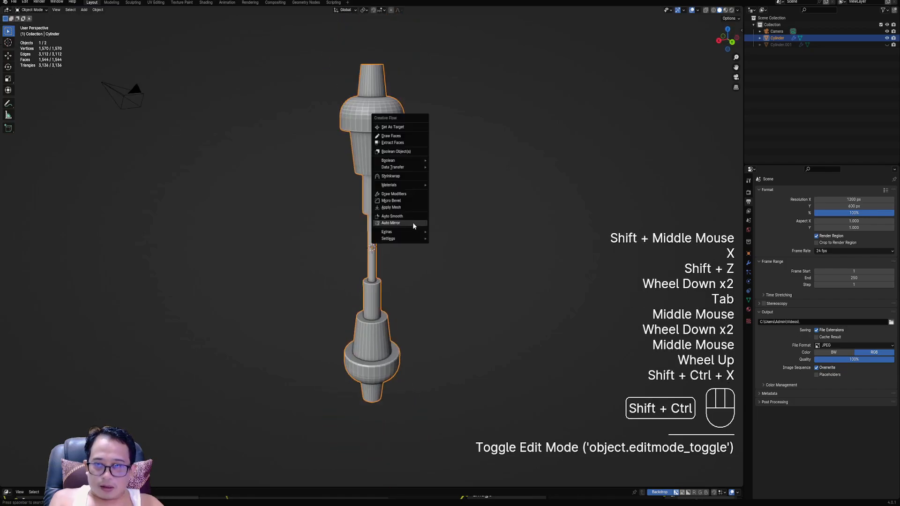
{"action": "left_click", "coordinate": [406, 216]}
{"action": "key", "text": "Tab"}
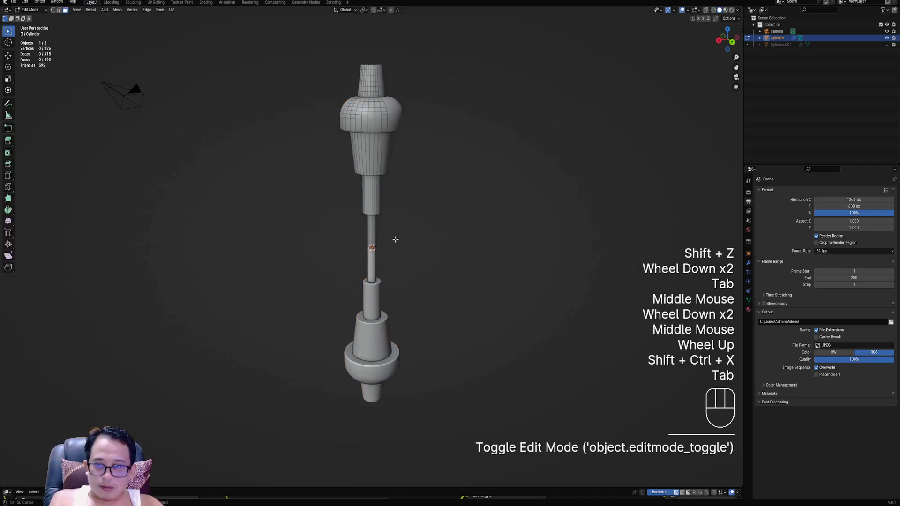
{"action": "key", "text": "Tab"}
Step: Reveal the hidden middle body, select it and apply Auto Smooth to it
{"action": "right_click", "coordinate": [387, 223]}
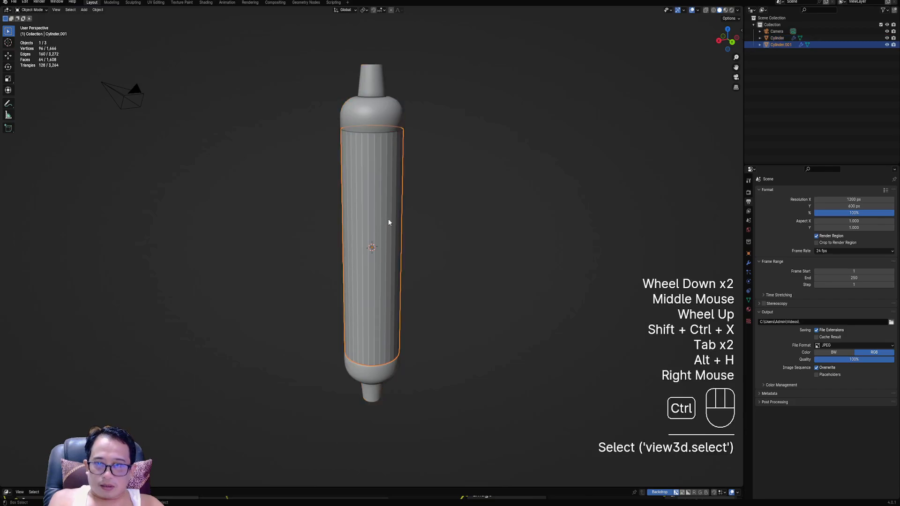
{"action": "key", "text": "shift+ctrl+x"}
{"action": "left_click", "coordinate": [391, 217]}
{"action": "right_click", "coordinate": [390, 218]}
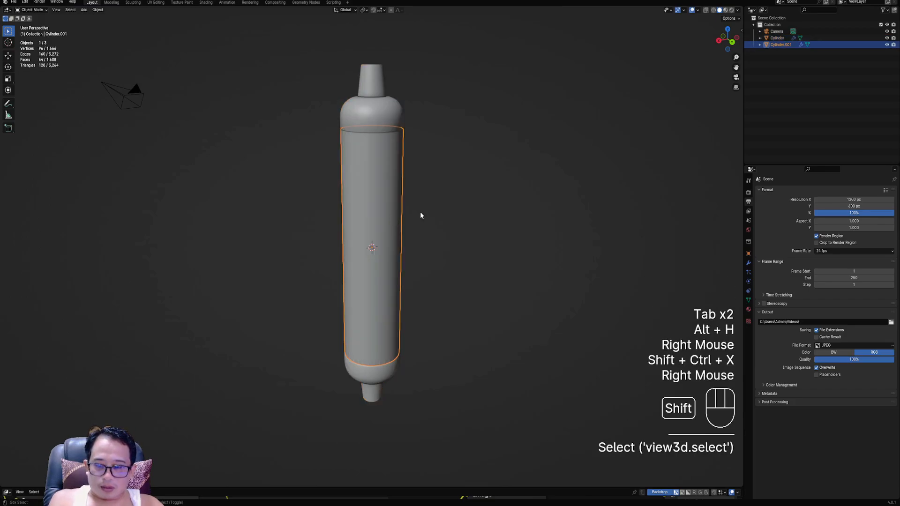
Step: Isolate the middle body and enable Use Solidify for it through Draw Modifiers
{"action": "key", "text": "shift+h"}
{"action": "middle_click_drag", "start_coordinate": [419, 214], "coordinate": [437, 234]}
{"action": "scroll", "coordinate": [438, 235], "scroll_direction": "up", "scroll_amount": 2}
{"action": "scroll", "coordinate": [439, 235], "scroll_direction": "up", "scroll_amount": 1}
{"action": "key", "text": "shift+ctrl+x"}
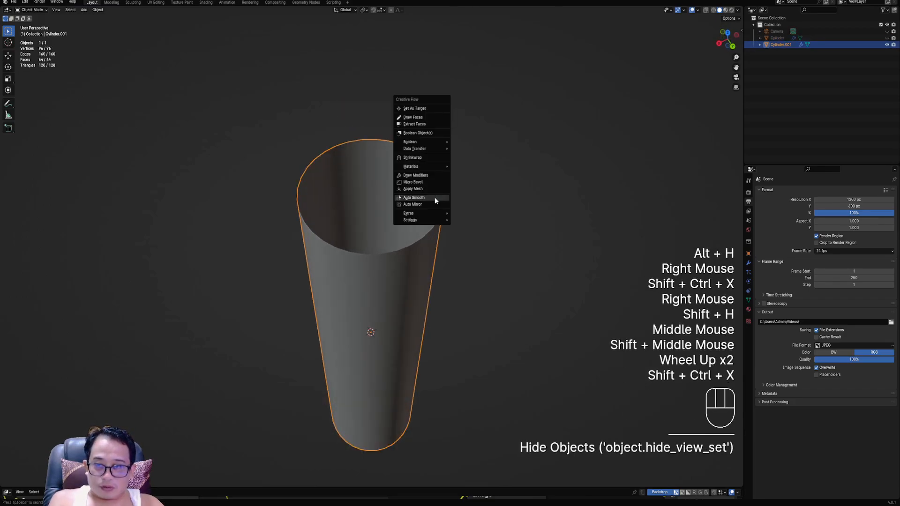
{"action": "left_click", "coordinate": [422, 182]}
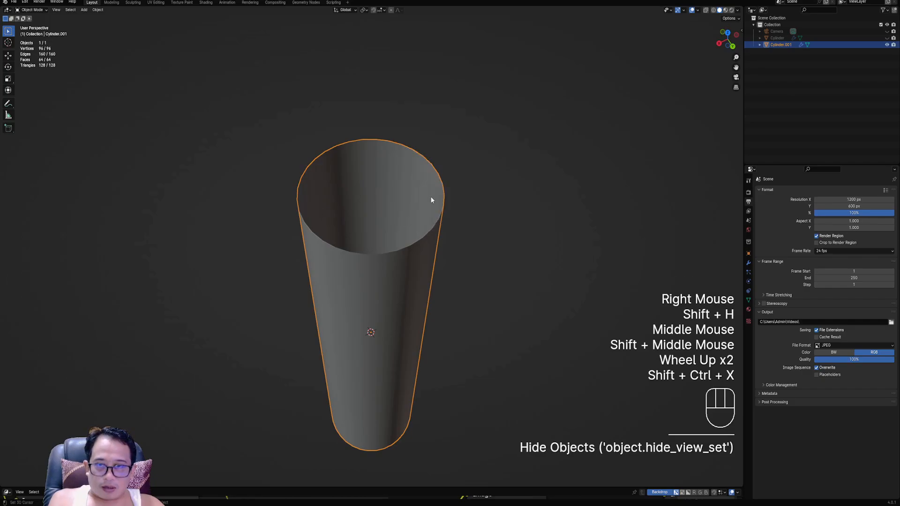
{"action": "key", "text": "shift+ctrl+x"}
{"action": "left_click", "coordinate": [462, 186]}
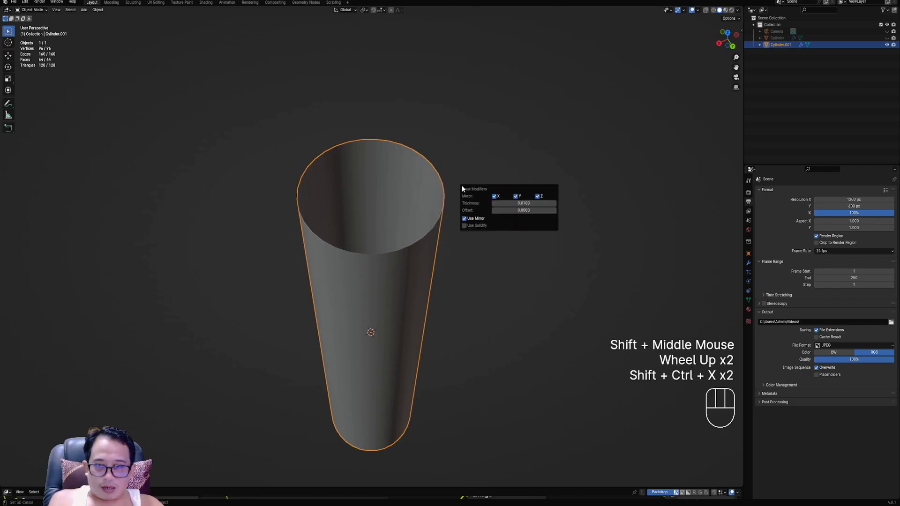
{"action": "left_click", "coordinate": [466, 223]}
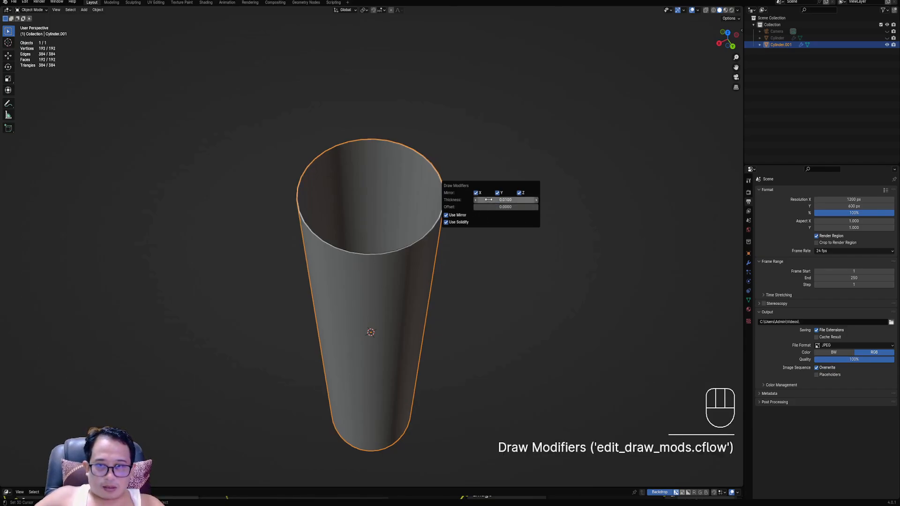
Step: Try a solidify thickness of about 0.036 with an offset of -1 on the middle body
{"action": "left_click_drag", "start_coordinate": [488, 200], "coordinate": [511, 201]}
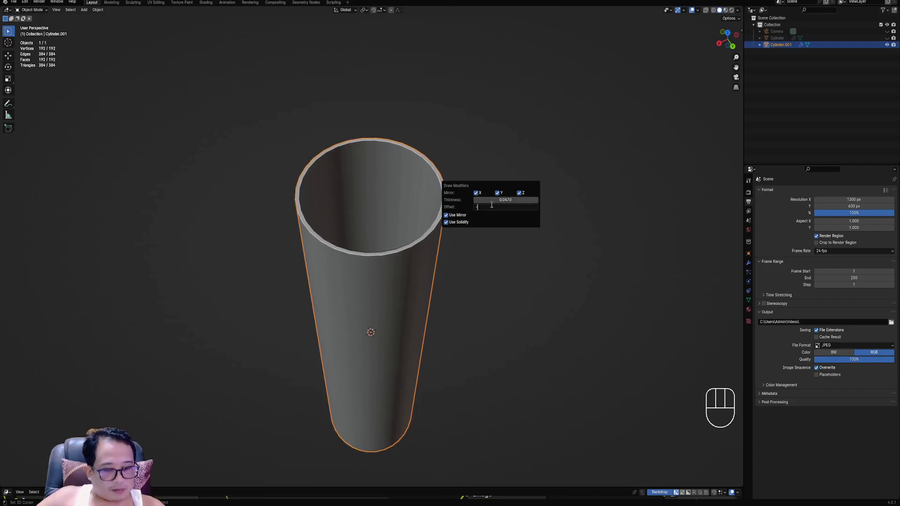
{"action": "type", "text": "1"}
{"action": "key", "text": "Return"}
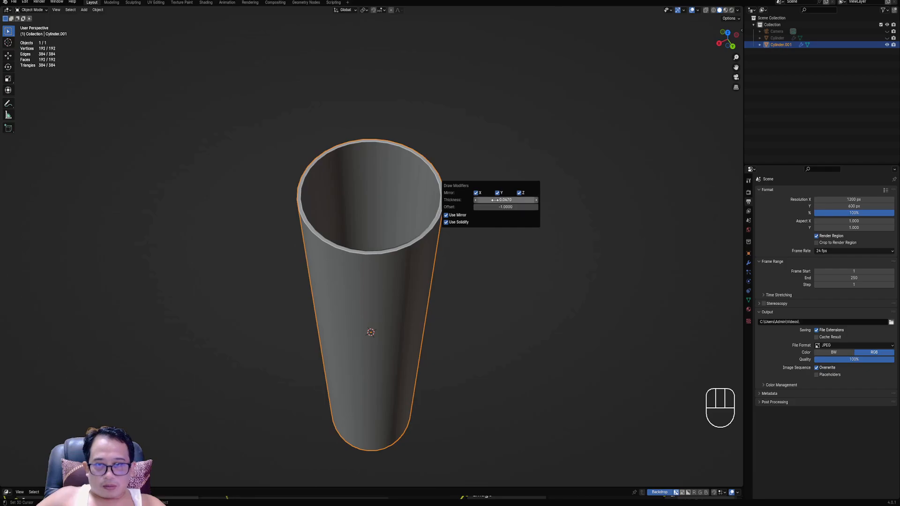
{"action": "mouse_move", "coordinate": [491, 200]}
{"action": "left_mouse_down"}
{"action": "mouse_move", "coordinate": [604, 200]}
{"action": "mouse_move", "coordinate": [484, 199]}
{"action": "left_mouse_up"}
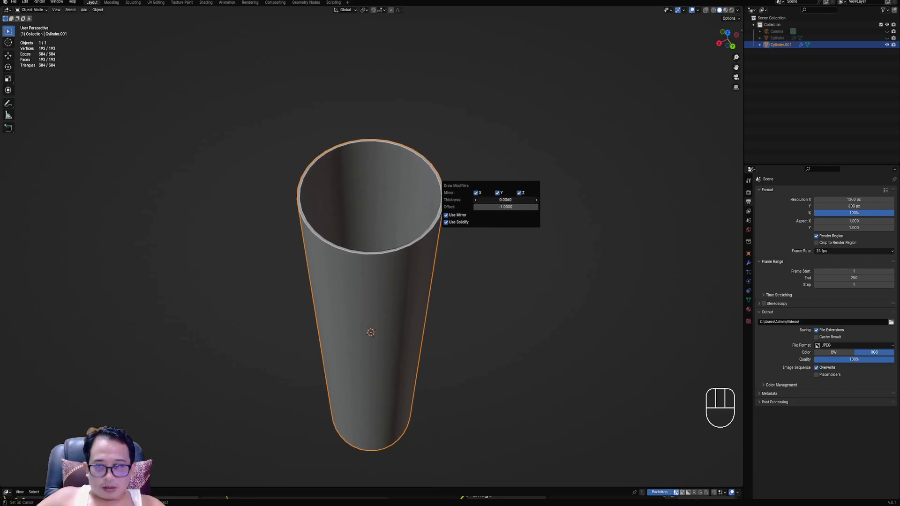
Step: Try a solidify offset of 0 with a thickness of about 0.064 on the middle body
{"action": "left_click", "coordinate": [499, 206]}
{"action": "type", "text": "0"}
{"action": "key", "text": "Return"}
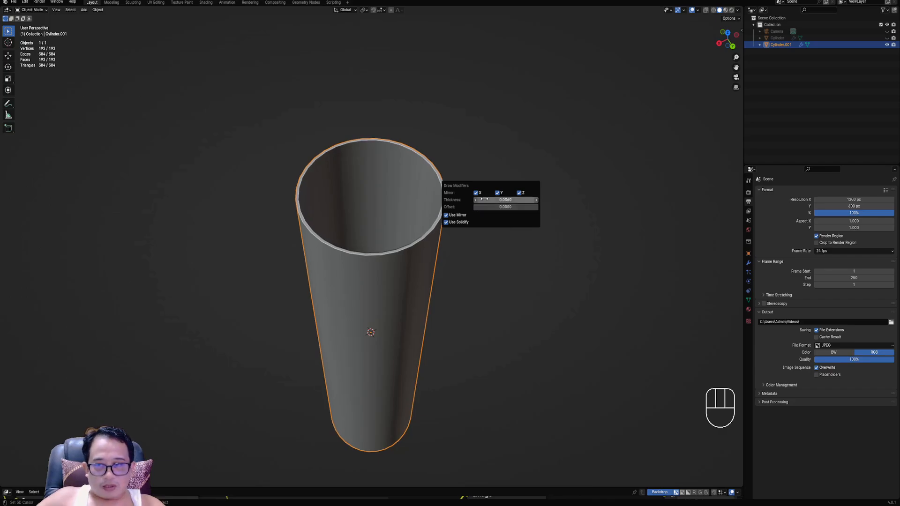
{"action": "mouse_move", "coordinate": [485, 200]}
{"action": "left_mouse_down"}
{"action": "mouse_move", "coordinate": [547, 200]}
{"action": "mouse_move", "coordinate": [490, 200]}
{"action": "left_mouse_up"}
{"action": "left_click", "coordinate": [490, 200]}
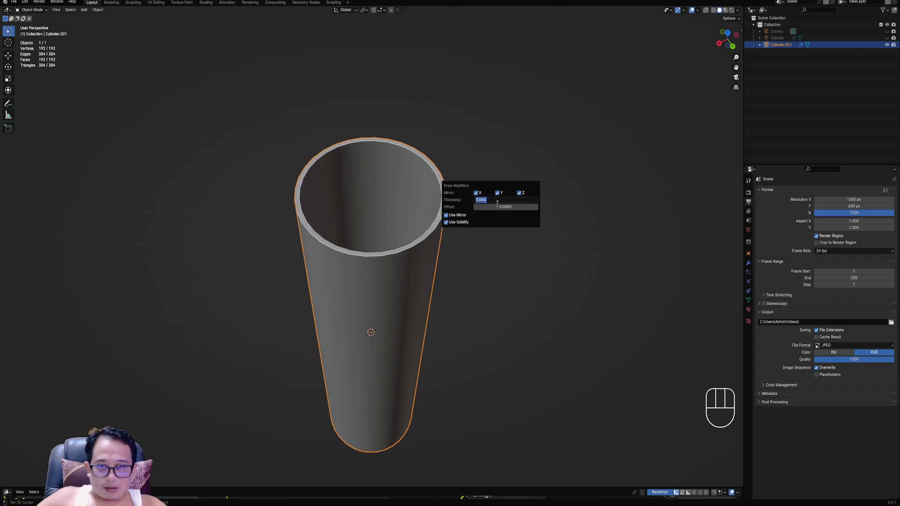
Step: Set the middle body's solidify offset to -1 and reduce its thickness to a thin wall
{"action": "key", "text": "Tab"}
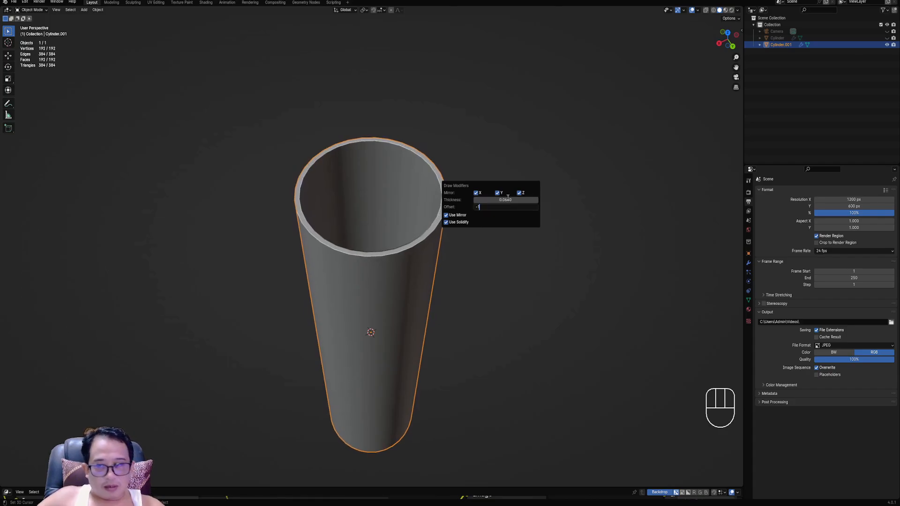
{"action": "key", "text": "Return"}
{"action": "mouse_move", "coordinate": [508, 200]}
{"action": "left_mouse_down"}
{"action": "mouse_move", "coordinate": [516, 200]}
{"action": "mouse_move", "coordinate": [495, 199]}
{"action": "left_mouse_up"}
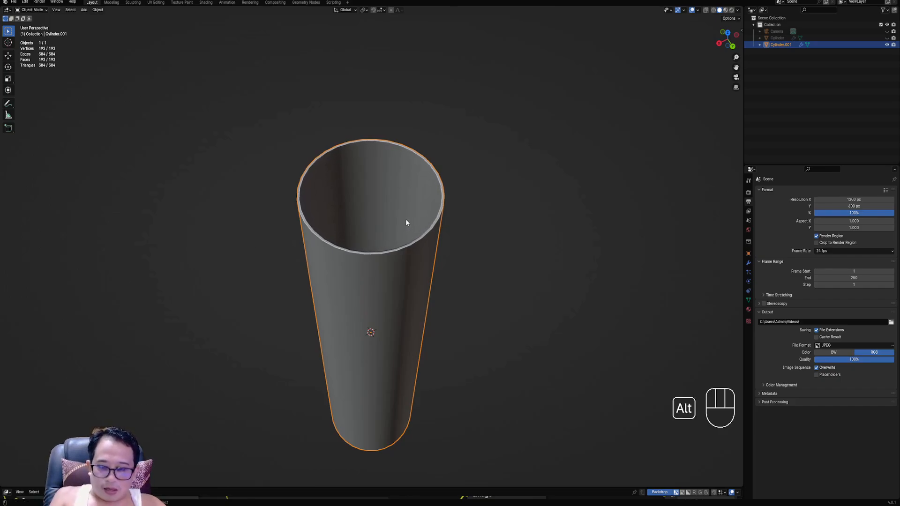
Step: Reveal all objects, isolate the end-cap object with its inner core and open its mesh for editing
{"action": "key", "text": "alt+h"}
{"action": "scroll", "coordinate": [397, 208], "scroll_direction": "down", "scroll_amount": 2}
{"action": "middle_click_drag", "start_coordinate": [398, 207], "coordinate": [403, 232]}
{"action": "right_click", "coordinate": [396, 136]}
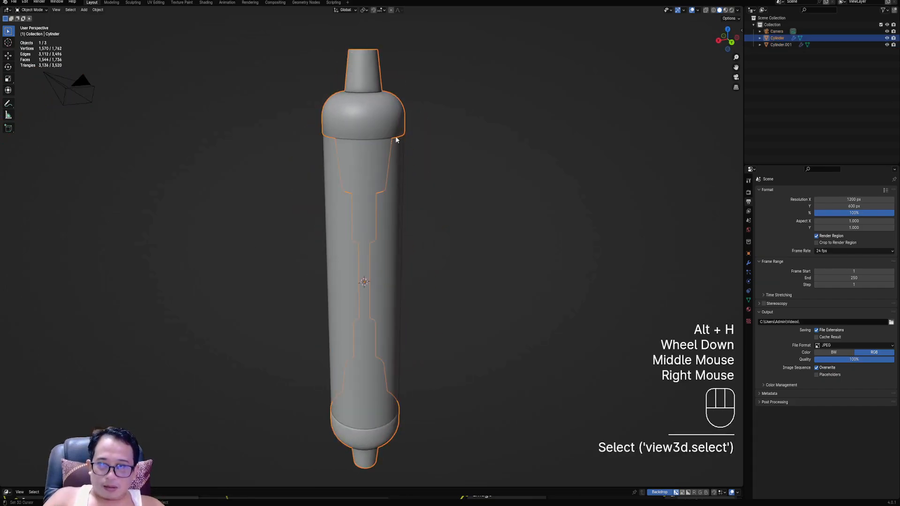
{"action": "key", "text": "shift+h"}
{"action": "middle_click_drag", "start_coordinate": [409, 170], "coordinate": [393, 170], "text": "shift"}
{"action": "scroll", "coordinate": [393, 169], "scroll_direction": "up", "scroll_amount": 2}
{"action": "key", "text": "Tab"}
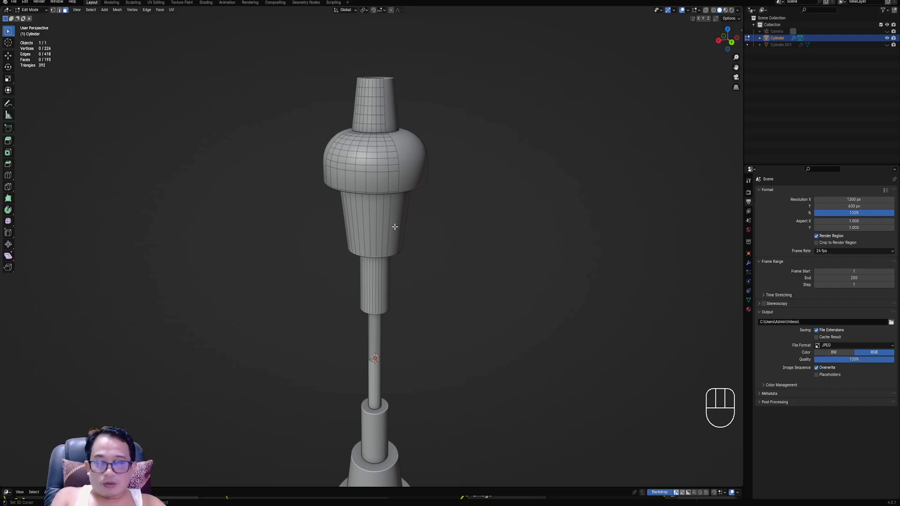
Step: Add eight evenly spaced horizontal loop cuts around the tapered section beneath the upper cap
{"action": "middle_click_drag", "start_coordinate": [391, 225], "coordinate": [451, 141]}
{"action": "scroll", "coordinate": [396, 167], "scroll_direction": "up", "scroll_amount": 4}
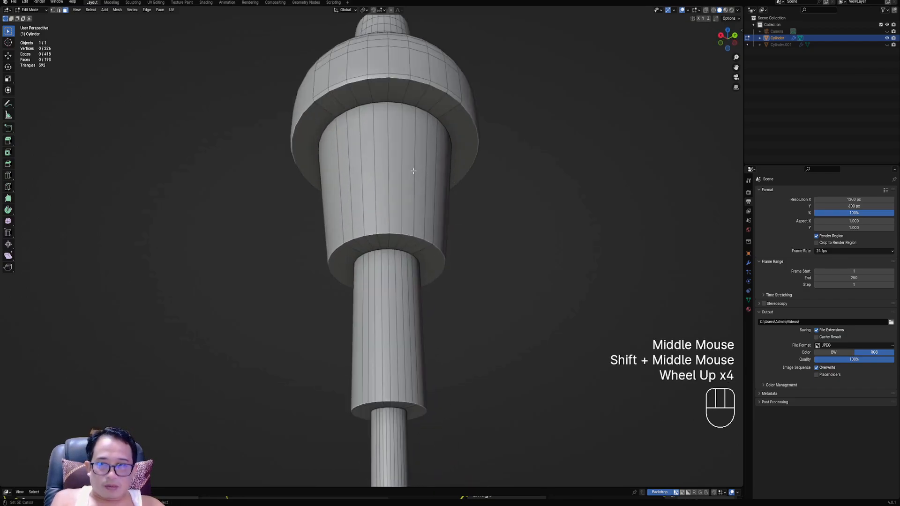
{"action": "key", "text": "ctrl+r"}
{"action": "key", "text": "8"}
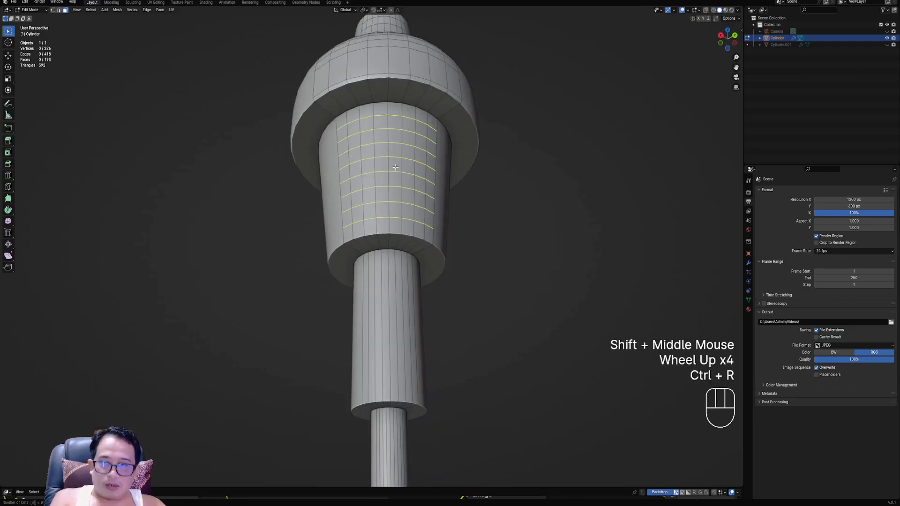
{"action": "left_click", "coordinate": [396, 168]}
{"action": "right_click", "coordinate": [396, 168]}
{"action": "key", "text": "ctrl+t"}
{"action": "key", "text": "ctrl+t"}
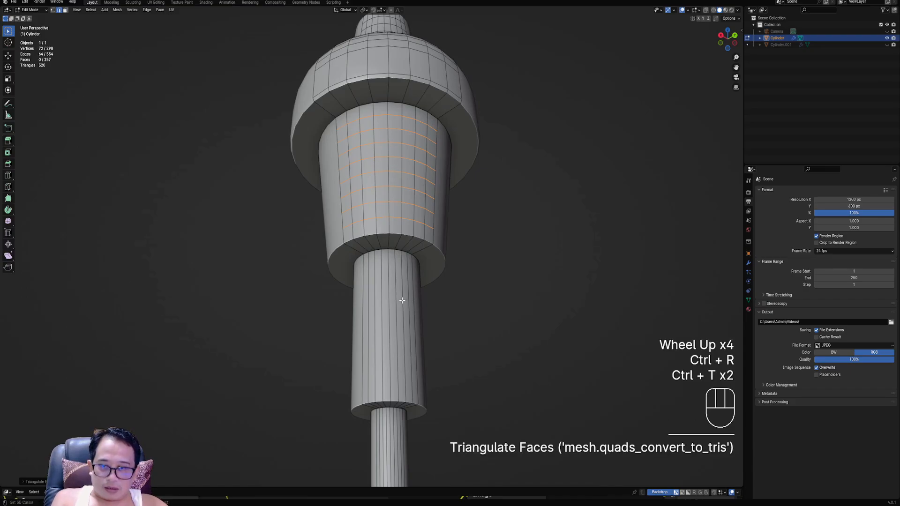
Step: Add eight evenly spaced loop cuts around the middle cylinder and eight more around the thin rod below it
{"action": "right_click", "coordinate": [388, 302]}
{"action": "key", "text": "ctrl+t"}
{"action": "key", "text": "ctrl+r"}
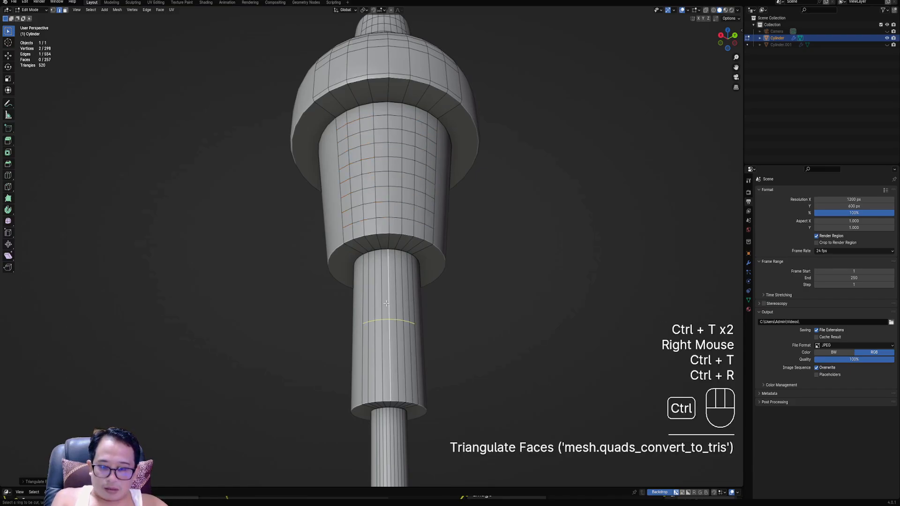
{"action": "left_click", "coordinate": [387, 304]}
{"action": "scroll", "coordinate": [412, 319], "scroll_direction": "down", "scroll_amount": 2}
{"action": "middle_click_drag", "start_coordinate": [422, 326], "coordinate": [431, 332], "text": "shift"}
{"action": "scroll", "coordinate": [431, 331], "scroll_direction": "up", "scroll_amount": 1}
{"action": "key", "text": "alt+a"}
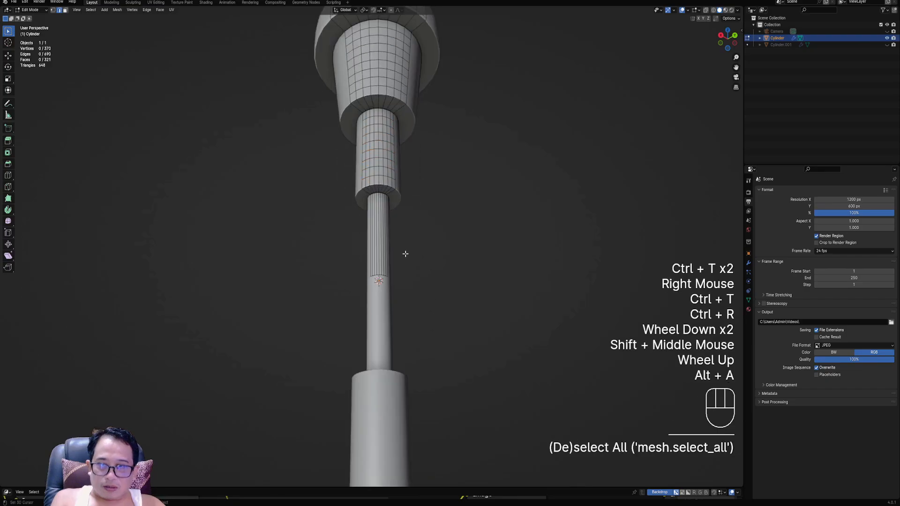
{"action": "key", "text": "ctrl+r"}
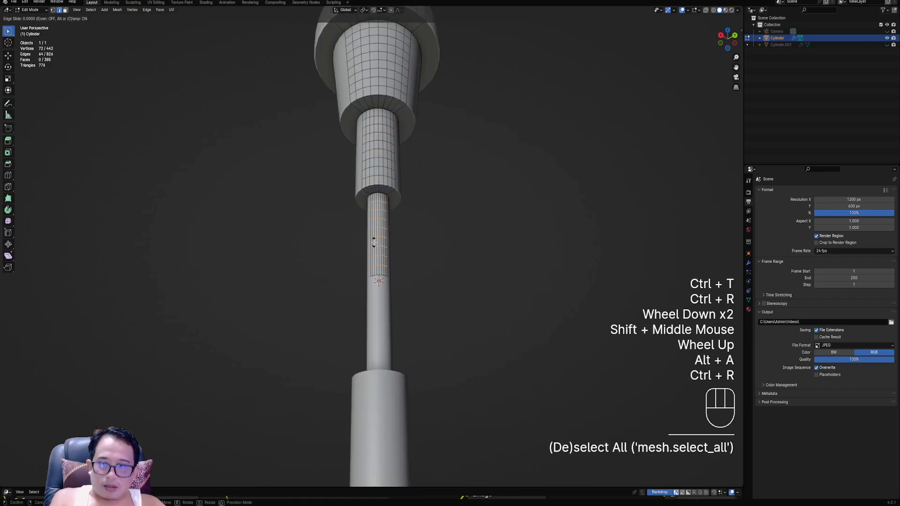
{"action": "left_click", "coordinate": [374, 243]}
Step: Add two loop cuts around each downward-facing ledge of the stepped core, including the upper cap's underside
{"action": "scroll", "coordinate": [438, 202], "scroll_direction": "down", "scroll_amount": 1}
{"action": "middle_click_drag", "start_coordinate": [438, 202], "coordinate": [382, 225]}
{"action": "scroll", "coordinate": [381, 231], "scroll_direction": "up", "scroll_amount": 2}
{"action": "key", "text": "ctrl+r"}
{"action": "left_click", "coordinate": [380, 231]}
{"action": "key", "text": "ctrl+r"}
{"action": "key", "text": "ctrl+r"}
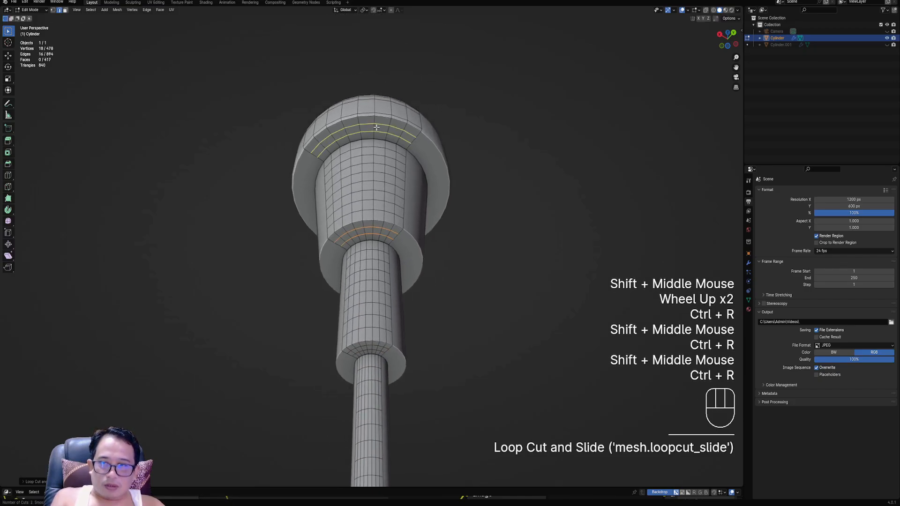
{"action": "left_click", "coordinate": [390, 123]}
Step: Try dissolving the edge loop along the upper cap's lower rim and check the shading in Object Mode
{"action": "middle_click_drag", "start_coordinate": [389, 123], "coordinate": [416, 174]}
{"action": "key", "text": "alt+a"}
{"action": "right_click", "coordinate": [416, 195], "text": "alt+shift"}
{"action": "key", "text": "ctrl+x"}
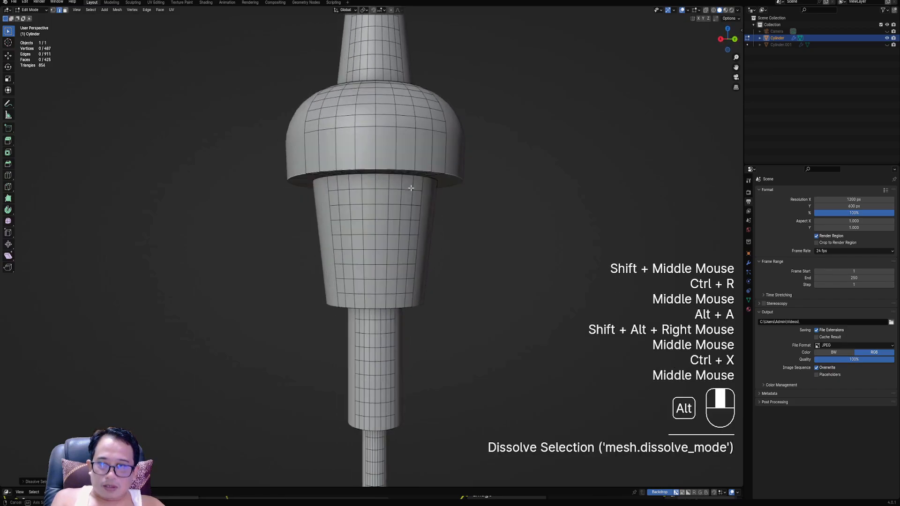
{"action": "scroll", "coordinate": [415, 174], "scroll_direction": "down", "scroll_amount": 1}
{"action": "key", "text": "Tab"}
{"action": "scroll", "coordinate": [416, 174], "scroll_direction": "down", "scroll_amount": 1}
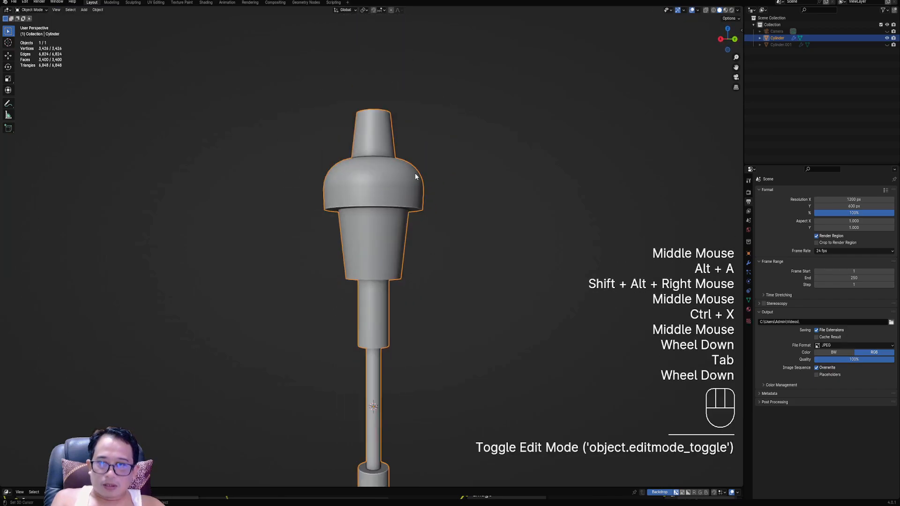
{"action": "scroll", "coordinate": [415, 169], "scroll_direction": "down", "scroll_amount": 1}
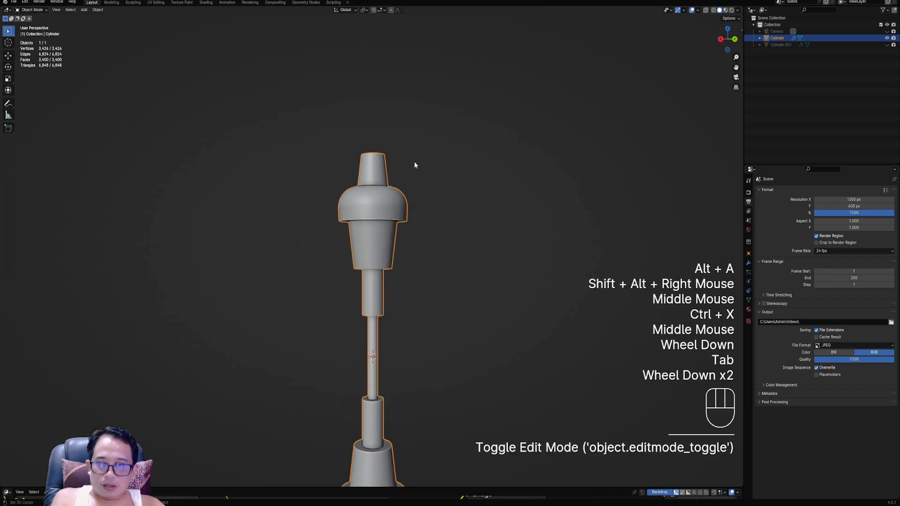
Step: Return to mesh editing and undo the dissolve of the cap's rim edge loop
{"action": "scroll", "coordinate": [414, 164], "scroll_direction": "up", "scroll_amount": 1}
{"action": "key", "text": "Tab"}
{"action": "scroll", "coordinate": [413, 162], "scroll_direction": "up", "scroll_amount": 2}
{"action": "key", "text": "ctrl+z"}
{"action": "key", "text": "ctrl+z"}
{"action": "key", "text": "ctrl+z"}
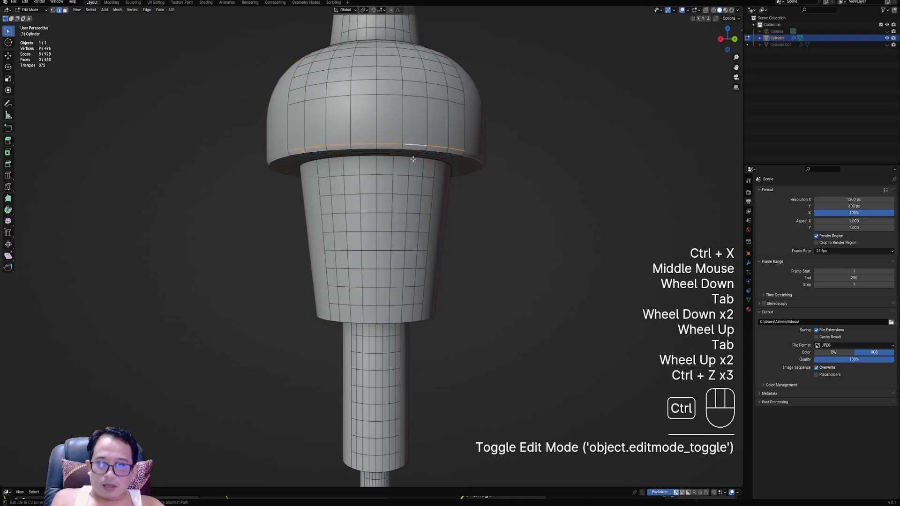
Step: Dissolve the edge loop along the upper cap's lower rim, viewed from beneath
{"action": "middle_click_drag", "start_coordinate": [412, 160], "coordinate": [411, 185], "text": "shift"}
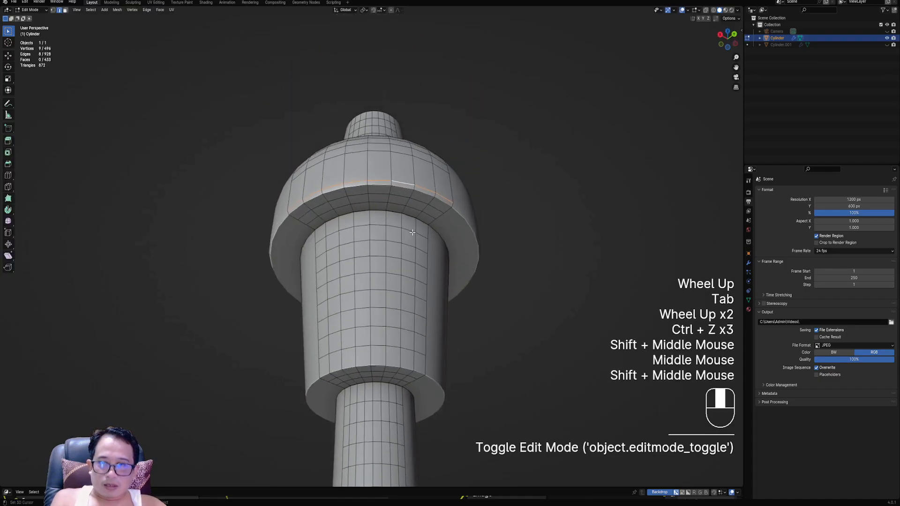
{"action": "scroll", "coordinate": [410, 185], "scroll_direction": "up", "scroll_amount": 2}
{"action": "key", "text": "3"}
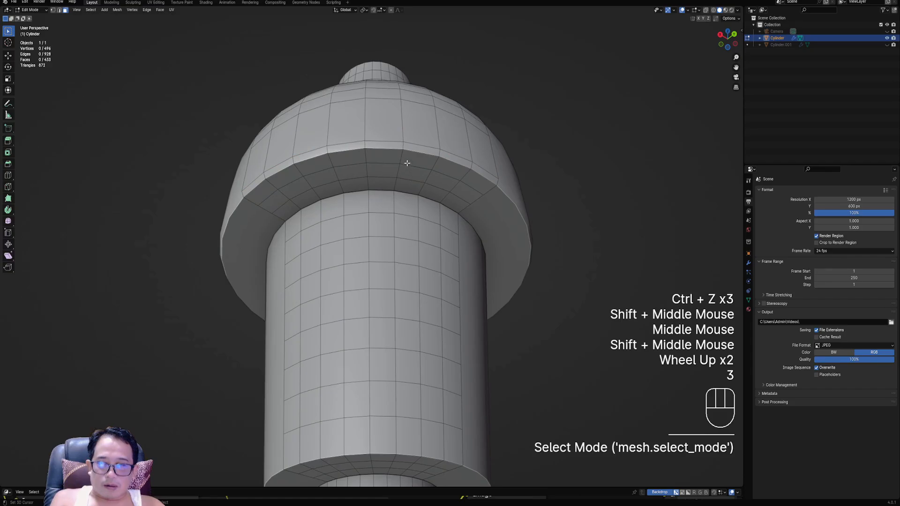
{"action": "key", "text": "2"}
{"action": "right_click", "coordinate": [407, 159], "text": "alt+shift"}
{"action": "key", "text": "ctrl+x"}
Step: Select the three face loops on the upper cap's underside and scale them flat along the global Z axis
{"action": "key", "text": "3"}
{"action": "right_click", "coordinate": [415, 152], "text": "alt+shift"}
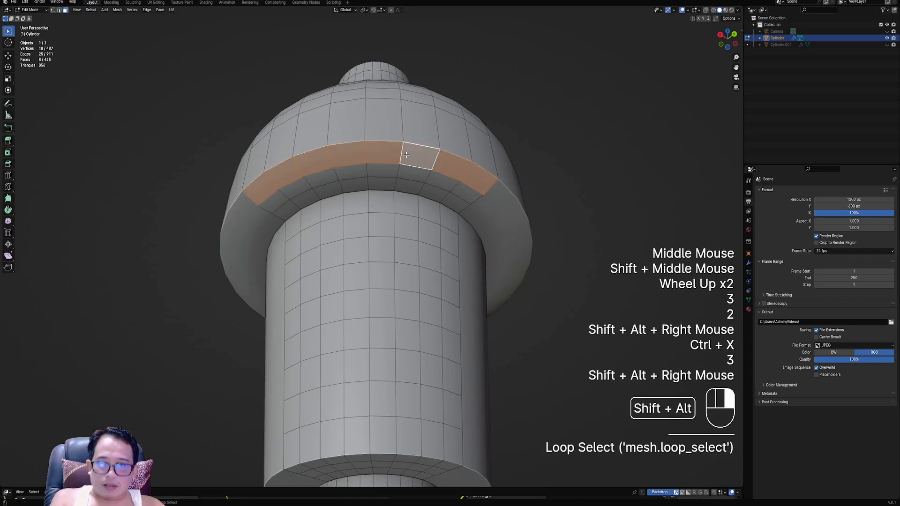
{"action": "right_click", "coordinate": [398, 170], "text": "alt+shift"}
{"action": "right_click", "coordinate": [396, 181], "text": "alt+shift"}
{"action": "middle_click_drag", "start_coordinate": [396, 180], "coordinate": [510, 173]}
{"action": "scroll", "coordinate": [461, 178], "scroll_direction": "down", "scroll_amount": 1}
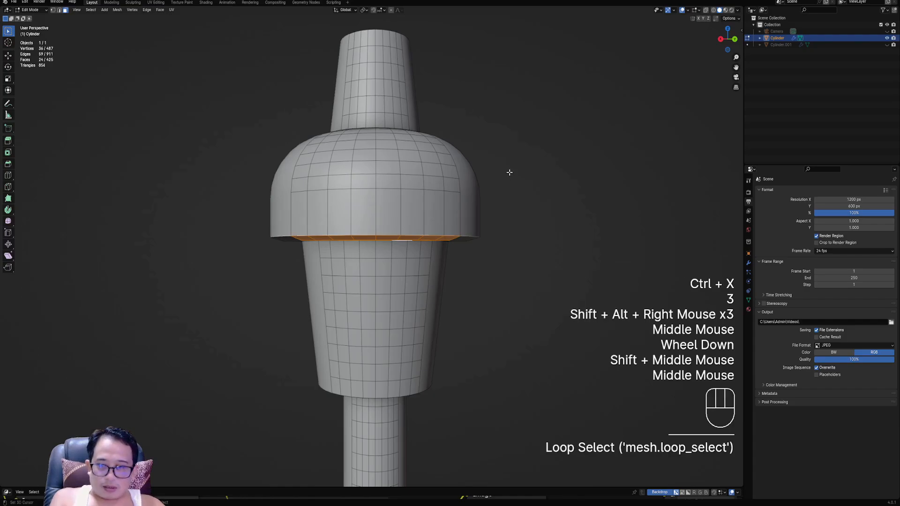
{"action": "key", "text": "s"}
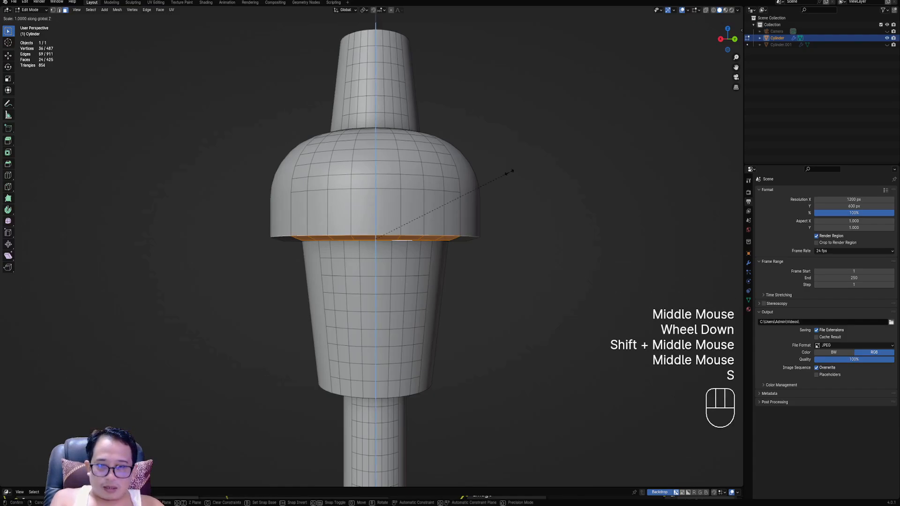
{"action": "left_click", "coordinate": [510, 173]}
{"action": "key", "text": "Tab"}
{"action": "scroll", "coordinate": [509, 172], "scroll_direction": "down", "scroll_amount": 1}
{"action": "key", "text": "Tab"}
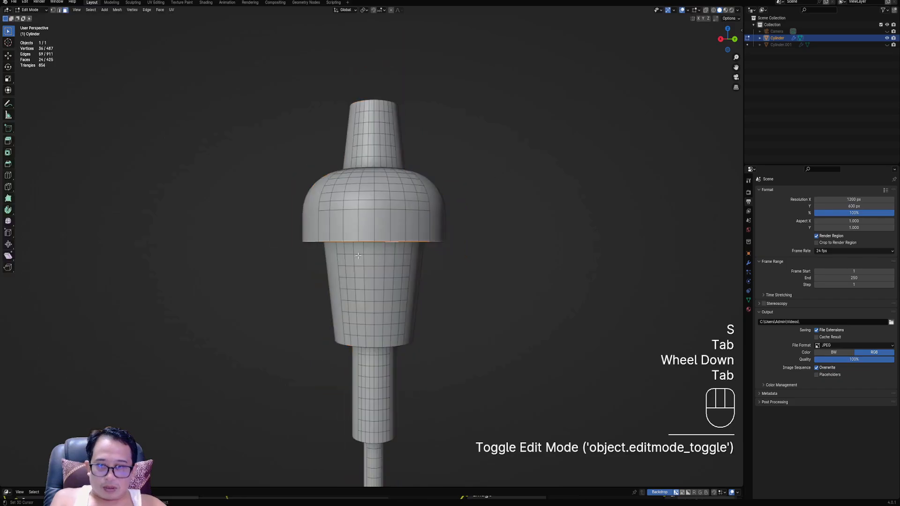
Step: Add three evenly spaced, unslid loop cuts around the straight side wall of the upper cap
{"action": "middle_click_drag", "start_coordinate": [509, 172], "coordinate": [365, 219]}
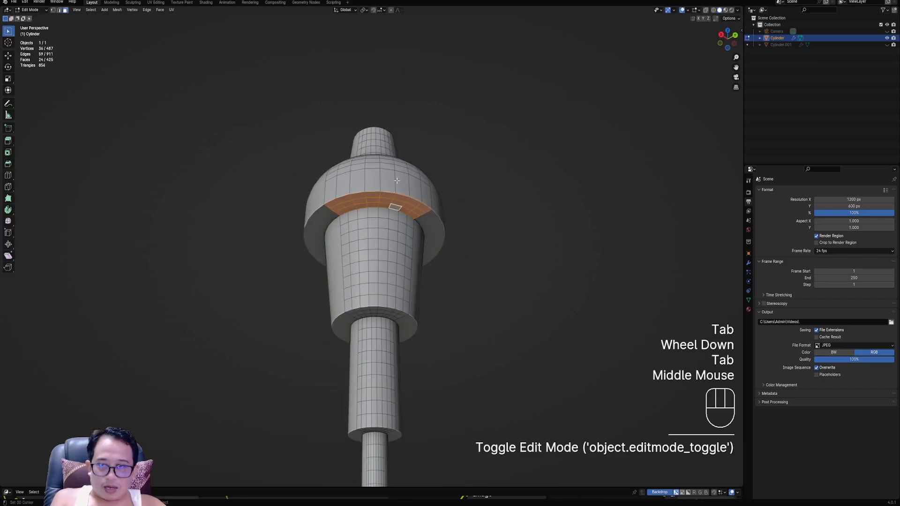
{"action": "middle_click_drag", "start_coordinate": [396, 180], "coordinate": [398, 237]}
{"action": "key", "text": "ctrl+r"}
{"action": "scroll", "coordinate": [398, 238], "scroll_direction": "up", "scroll_amount": 2}
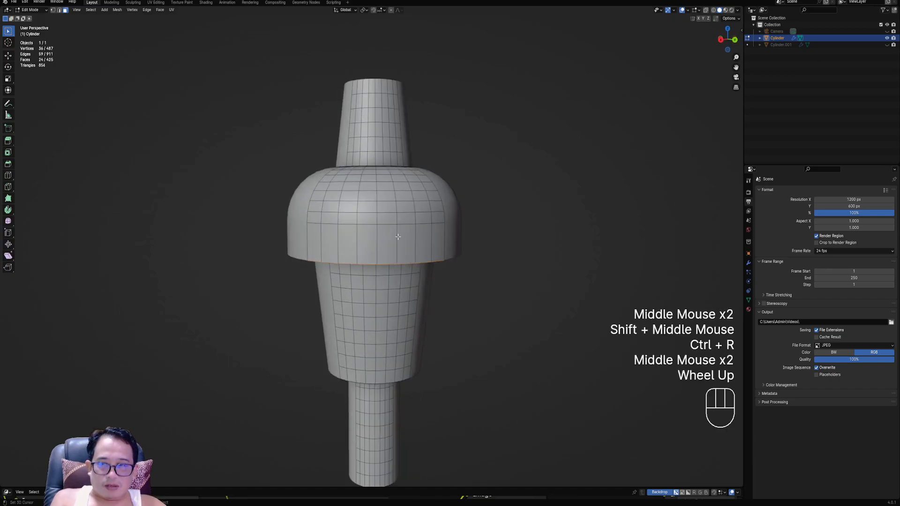
{"action": "key", "text": "ctrl+r"}
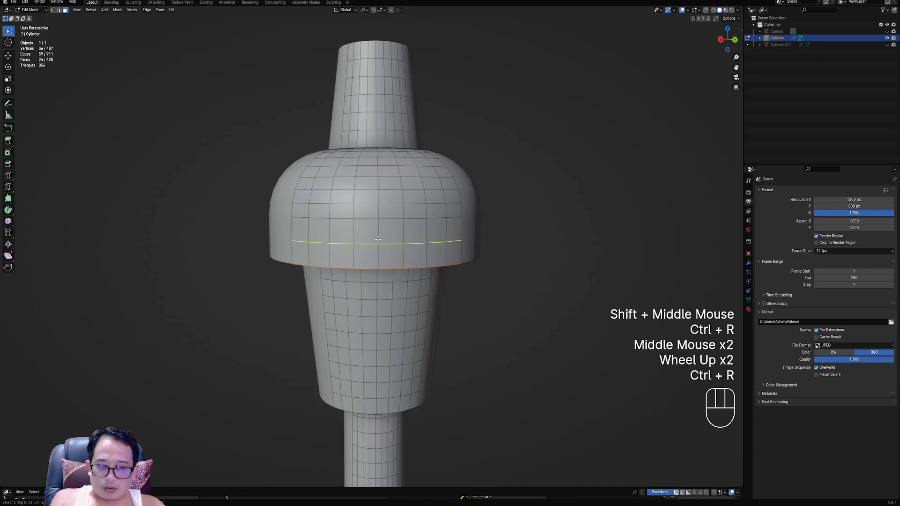
{"action": "scroll", "coordinate": [378, 239], "scroll_direction": "up", "scroll_amount": 2}
{"action": "left_click", "coordinate": [378, 240]}
{"action": "right_click", "coordinate": [378, 240]}
Step: Add two centred loop cuts around the shoulder ledge between the upper cap and its neck
{"action": "key", "text": "alt+a"}
{"action": "scroll", "coordinate": [418, 197], "scroll_direction": "down", "scroll_amount": 2}
{"action": "middle_click_drag", "start_coordinate": [424, 192], "coordinate": [422, 254]}
{"action": "key", "text": "ctrl+r"}
{"action": "left_click", "coordinate": [383, 188]}
{"action": "right_click", "coordinate": [383, 189]}
Step: Leave mesh editing and save the file
{"action": "scroll", "coordinate": [383, 189], "scroll_direction": "down", "scroll_amount": 1}
{"action": "scroll", "coordinate": [430, 219], "scroll_direction": "down", "scroll_amount": 1}
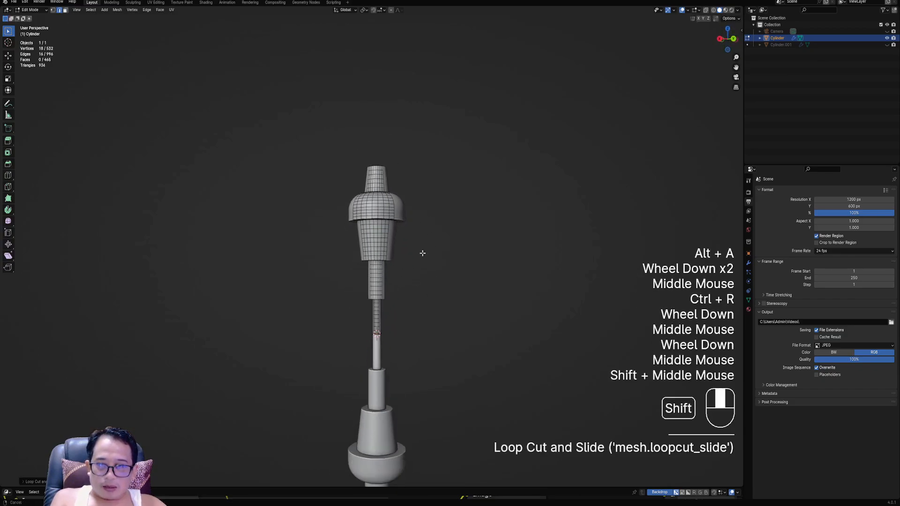
{"action": "scroll", "coordinate": [427, 208], "scroll_direction": "up", "scroll_amount": 2}
{"action": "key", "text": "Tab"}
{"action": "middle_click_drag", "start_coordinate": [426, 205], "coordinate": [416, 244], "text": "shift"}
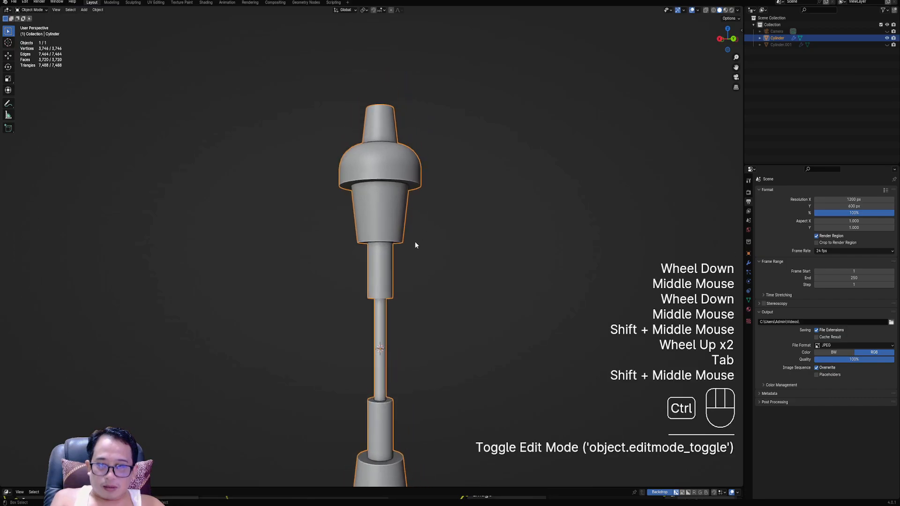
{"action": "key", "text": "ctrl+s"}
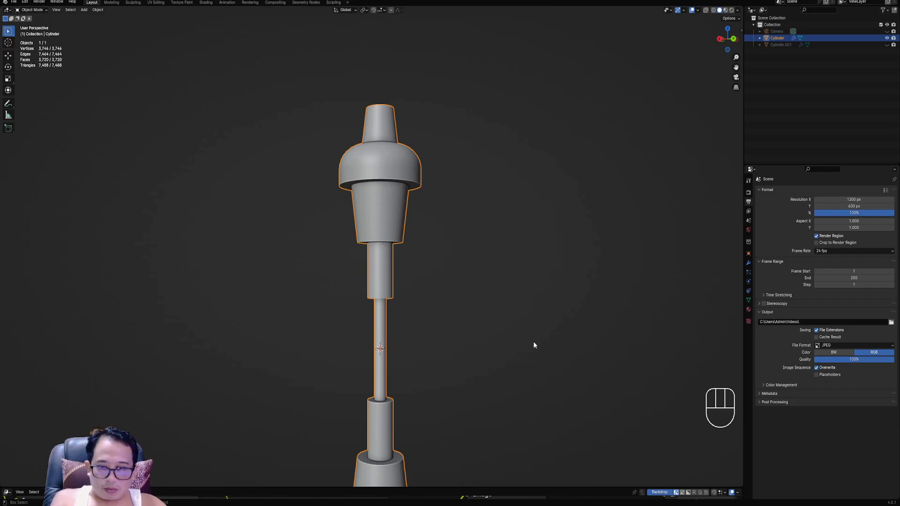
Step: Reopen the end-cap object's mesh for editing and clear the selection
{"action": "scroll", "coordinate": [385, 218], "scroll_direction": "up", "scroll_amount": 2}
{"action": "right_click", "coordinate": [386, 219]}
{"action": "key", "text": "Tab"}
{"action": "middle_click_drag", "start_coordinate": [394, 225], "coordinate": [418, 243]}
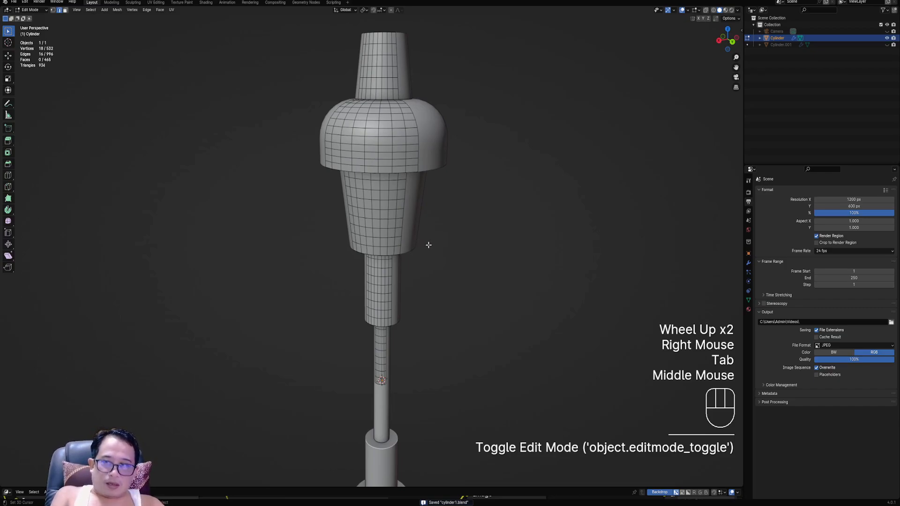
{"action": "middle_click_drag", "start_coordinate": [426, 244], "coordinate": [415, 192]}
{"action": "key", "text": "alt+a"}
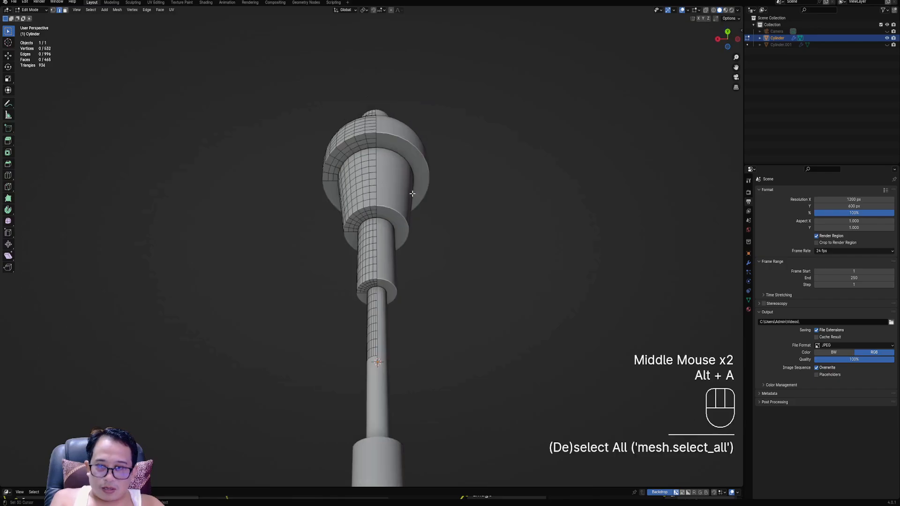
Step: Run Random Flow's Partition Mesh on the end-cap mesh in Sharp mode
{"action": "scroll", "coordinate": [414, 190], "scroll_direction": "up", "scroll_amount": 2}
{"action": "scroll", "coordinate": [411, 165], "scroll_direction": "down", "scroll_amount": 1}
{"action": "middle_click_drag", "start_coordinate": [425, 233], "coordinate": [425, 163], "text": "shift"}
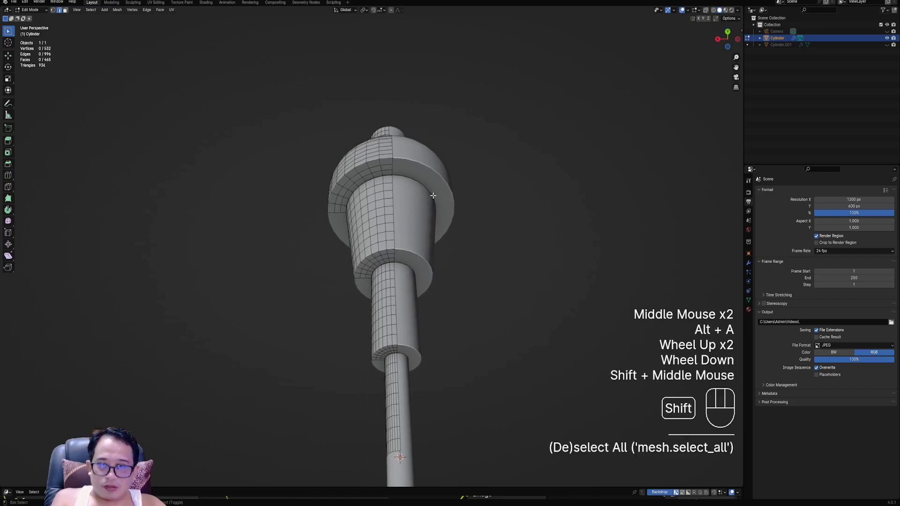
{"action": "key", "text": "shift+q"}
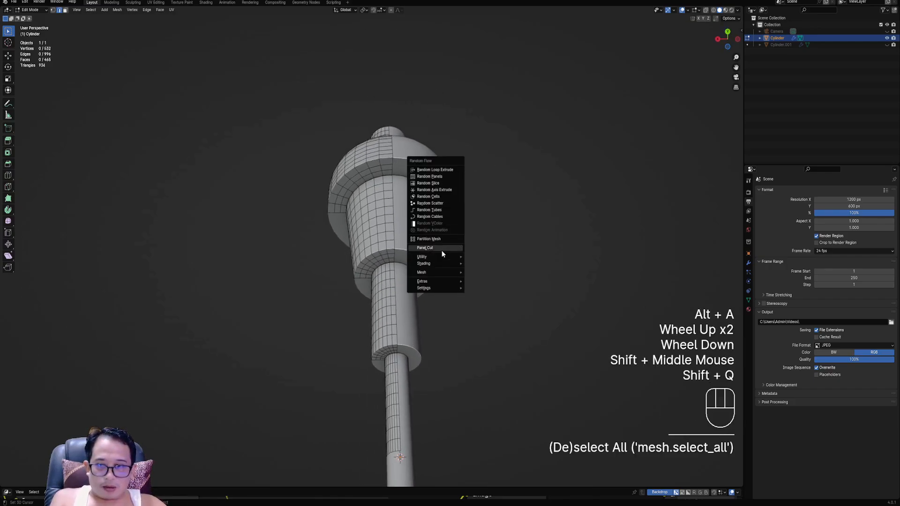
{"action": "left_click", "coordinate": [441, 240]}
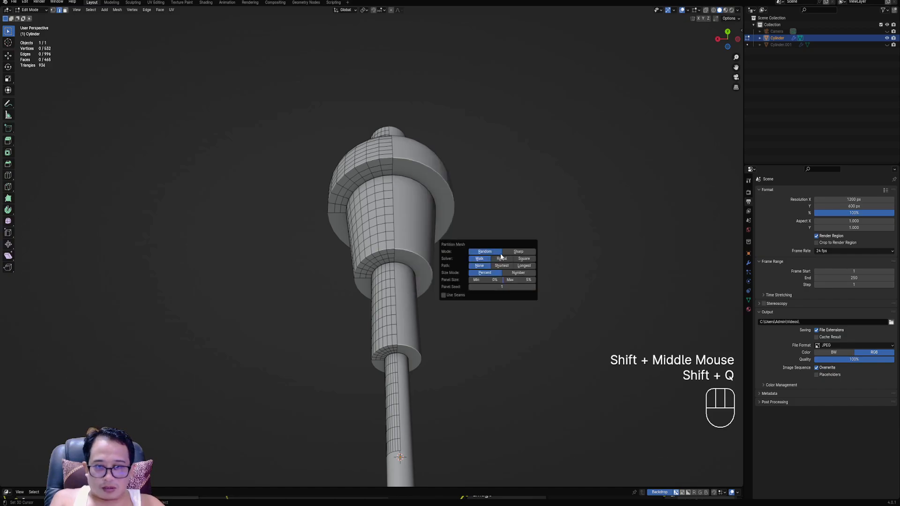
{"action": "left_click", "coordinate": [518, 251]}
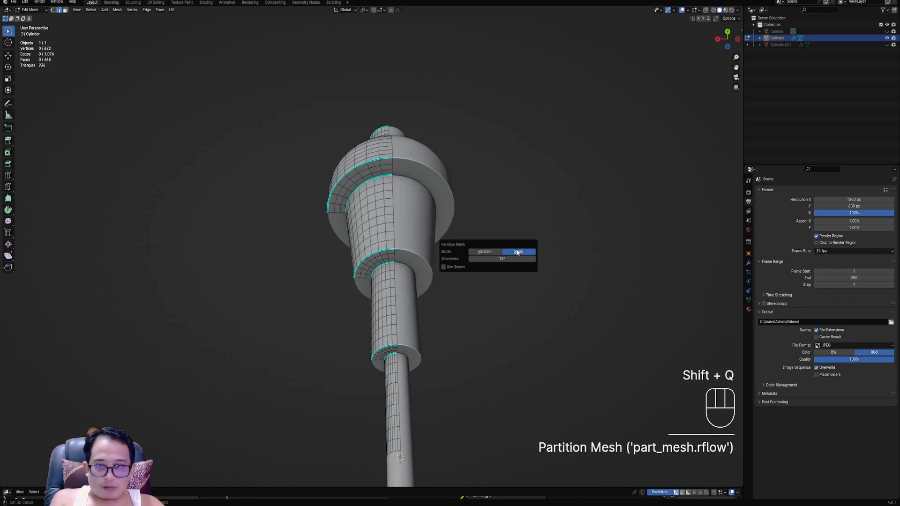
Step: Try a partition sharpness of 5°, and set it back to 15°
{"action": "left_click", "coordinate": [507, 258]}
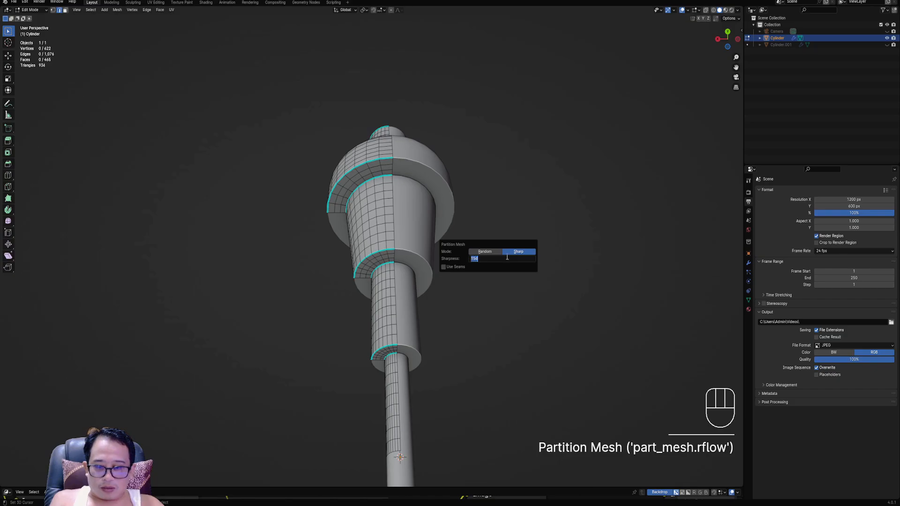
{"action": "type", "text": "5"}
{"action": "key", "text": "Return"}
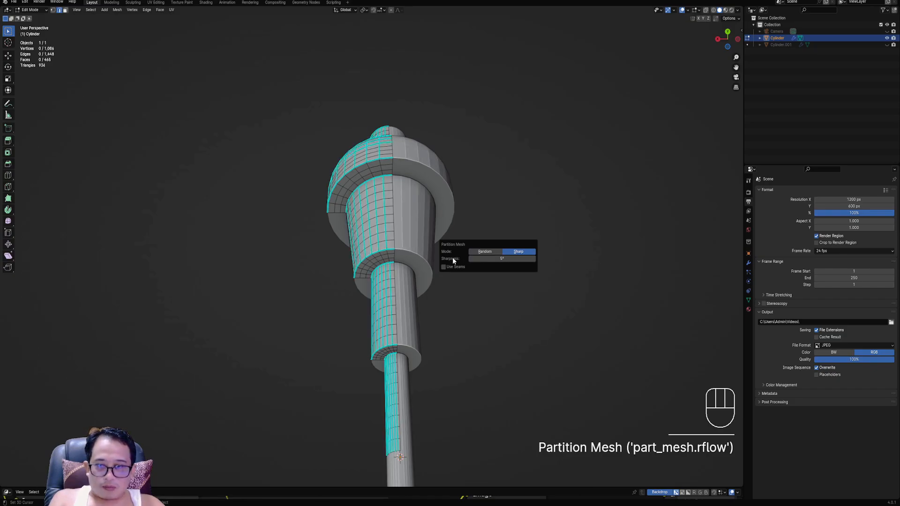
{"action": "type", "text": "15"}
{"action": "key", "text": "Return"}
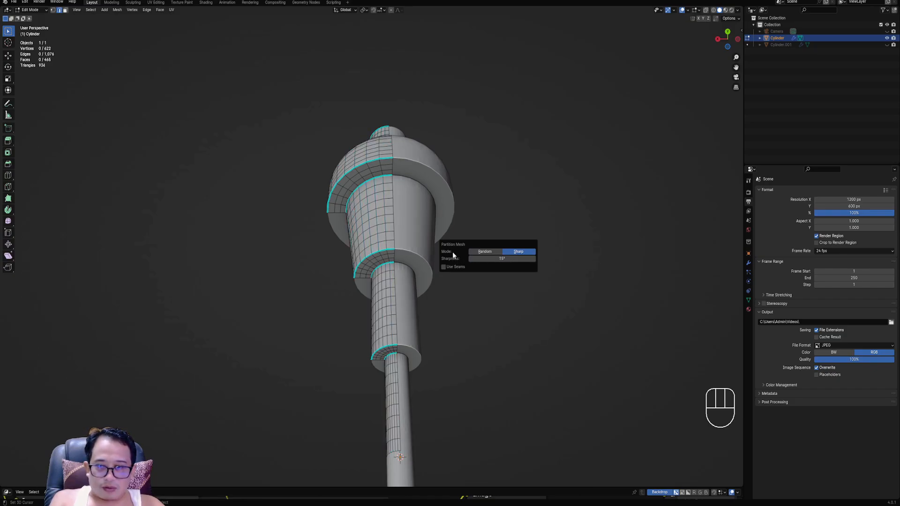
Step: Select the linked tapered section and try Shrink/Fatten on it to test that it is separated
{"action": "scroll", "coordinate": [338, 225], "scroll_direction": "down", "scroll_amount": 3}
{"action": "middle_click_drag", "start_coordinate": [380, 202], "coordinate": [433, 188]}
{"action": "key", "text": "alt+a"}
{"action": "scroll", "coordinate": [380, 240], "scroll_direction": "up", "scroll_amount": 2}
{"action": "scroll", "coordinate": [380, 240], "scroll_direction": "up", "scroll_amount": 2}
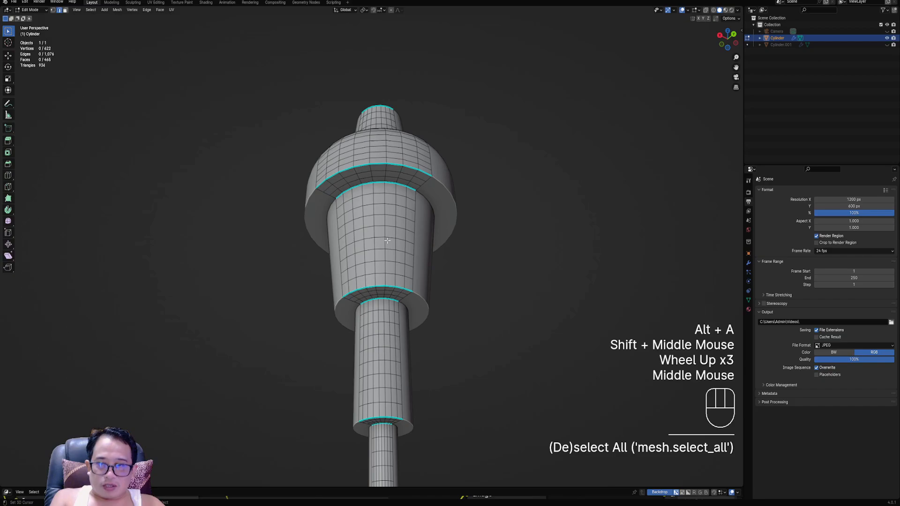
{"action": "middle_click_drag", "start_coordinate": [465, 241], "coordinate": [425, 222]}
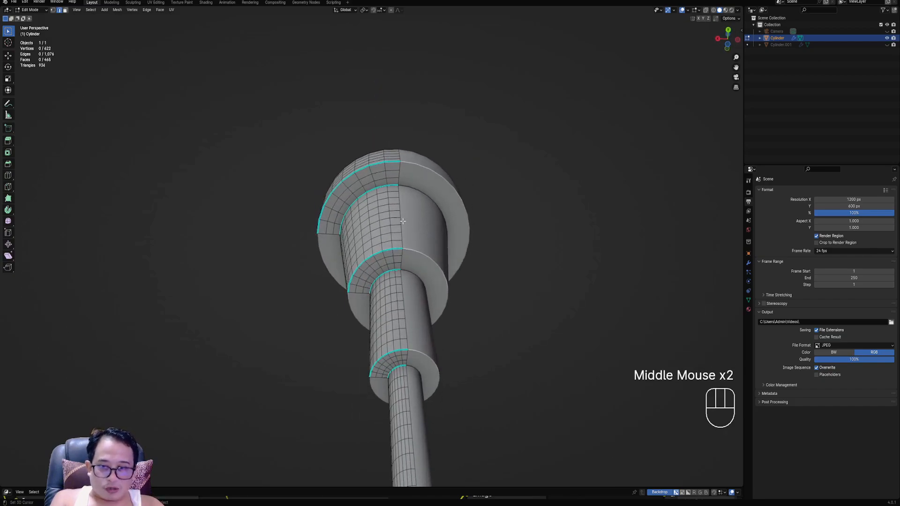
{"action": "key", "text": "l"}
{"action": "middle_click_drag", "start_coordinate": [534, 193], "coordinate": [505, 214]}
{"action": "key", "text": "alt+s"}
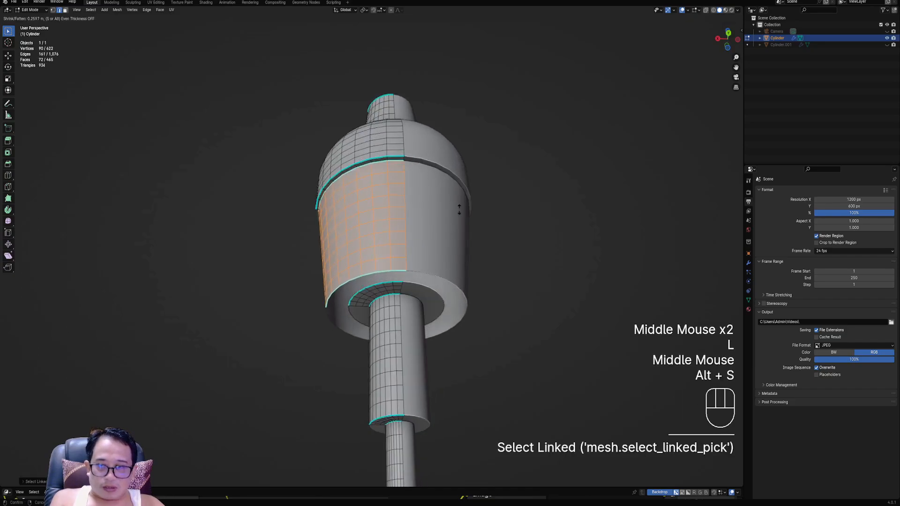
{"action": "left_click", "coordinate": [392, 290]}
Step: Try Shrink/Fatten on the linked ledge beneath the tapered section and on the adjoining stepped part
{"action": "key", "text": "alt+a"}
{"action": "key", "text": "l"}
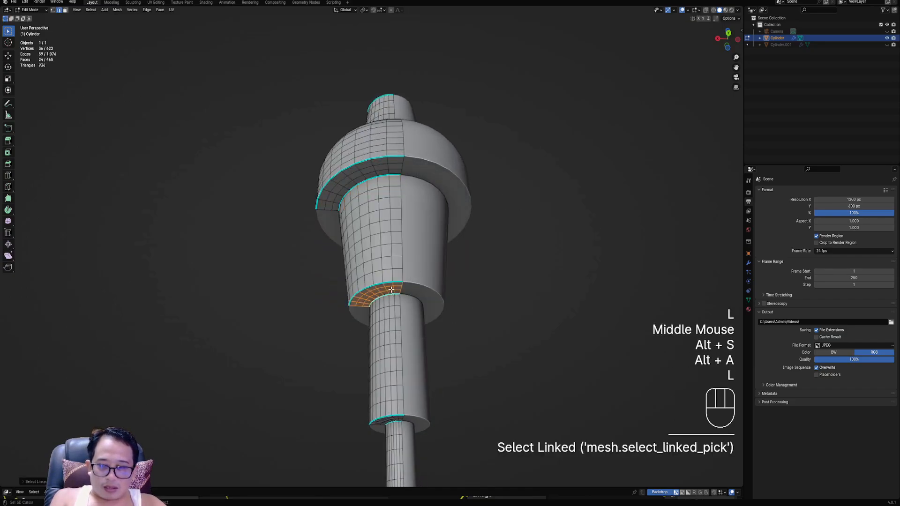
{"action": "key", "text": "alt+s"}
{"action": "left_click", "coordinate": [393, 286]}
{"action": "mouse_move", "coordinate": [393, 317]}
{"action": "middle_mouse_down", "text": "shift"}
{"action": "mouse_move", "coordinate": [391, 280]}
{"action": "mouse_move", "coordinate": [397, 294]}
{"action": "mouse_move", "coordinate": [418, 294]}
{"action": "mouse_move", "coordinate": [412, 312]}
{"action": "mouse_move", "coordinate": [416, 297]}
{"action": "mouse_move", "coordinate": [405, 309]}
{"action": "middle_mouse_up", "text": "shift"}
{"action": "key", "text": "alt+a"}
{"action": "key", "text": "l"}
{"action": "key", "text": "alt+s"}
{"action": "left_click", "coordinate": [398, 294]}
Step: Select the linked thin rod and try Shrink/Fatten on it
{"action": "scroll", "coordinate": [399, 294], "scroll_direction": "down", "scroll_amount": 2}
{"action": "scroll", "coordinate": [412, 312], "scroll_direction": "up", "scroll_amount": 2}
{"action": "key", "text": "alt+a"}
{"action": "key", "text": "l"}
{"action": "key", "text": "alt+s"}
{"action": "left_click", "coordinate": [401, 296]}
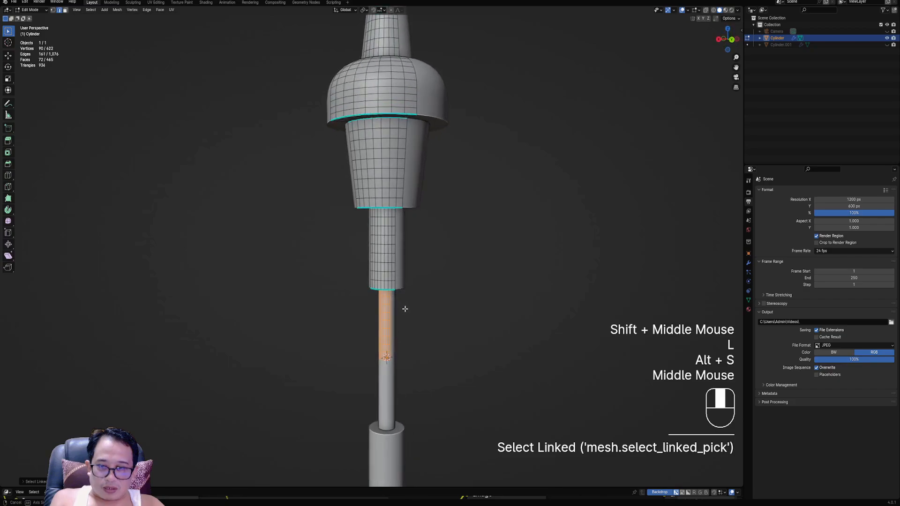
Step: Clear the mesh selection and save the file with the partitioned end-cap mesh
{"action": "scroll", "coordinate": [406, 309], "scroll_direction": "down", "scroll_amount": 3}
{"action": "middle_click_drag", "start_coordinate": [423, 215], "coordinate": [422, 237], "text": "shift"}
{"action": "middle_click_drag", "start_coordinate": [417, 146], "coordinate": [427, 137]}
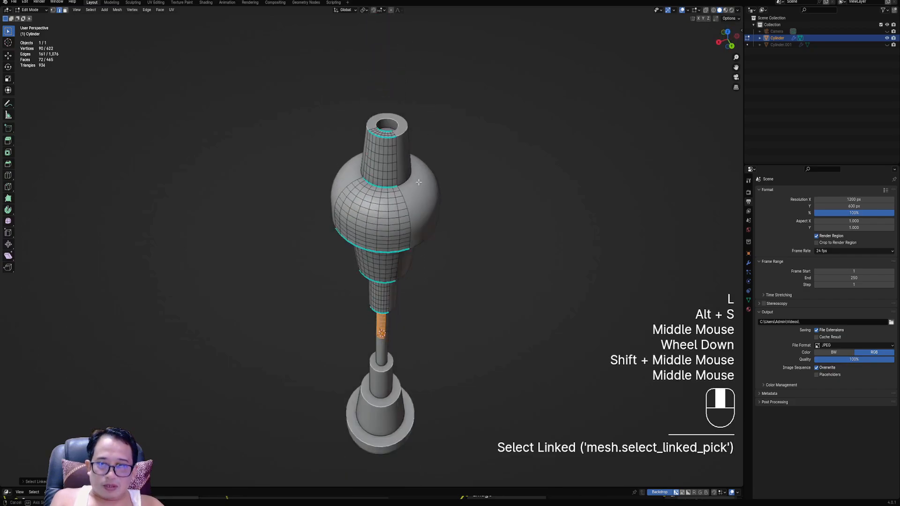
{"action": "key", "text": "a"}
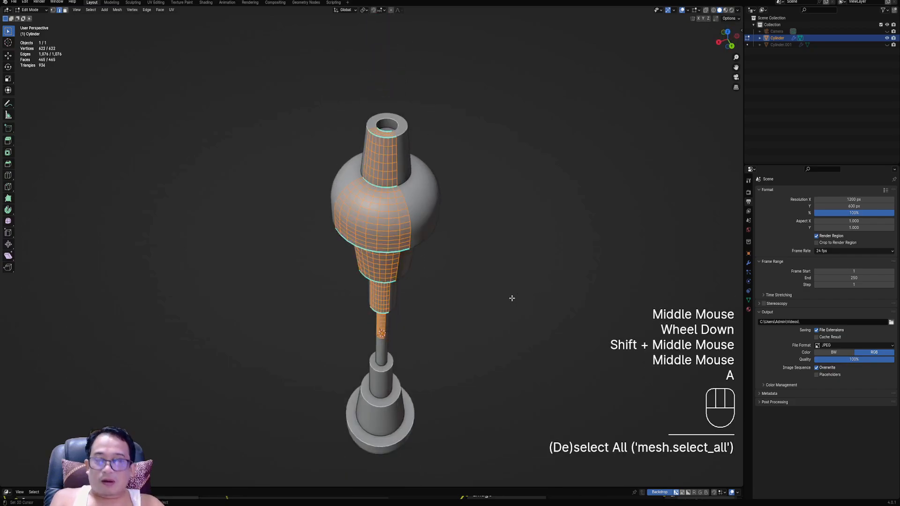
{"action": "middle_click_drag", "start_coordinate": [367, 290], "coordinate": [409, 268]}
{"action": "scroll", "coordinate": [439, 300], "scroll_direction": "up", "scroll_amount": 2}
{"action": "key", "text": "alt+a"}
{"action": "middle_click_drag", "start_coordinate": [415, 259], "coordinate": [471, 245]}
{"action": "key", "text": "ctrl+s"}
Step: Return to Object Mode, start Random Flow's Random Panels on the end-cap object and open its operator presets
{"action": "scroll", "coordinate": [416, 230], "scroll_direction": "up", "scroll_amount": 2}
{"action": "key", "text": "l"}
{"action": "key", "text": "Tab"}
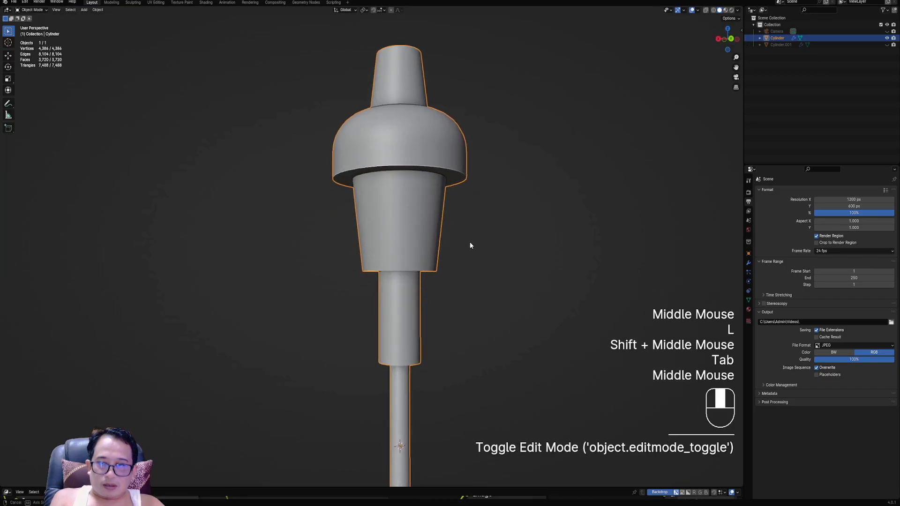
{"action": "key", "text": "shift+q"}
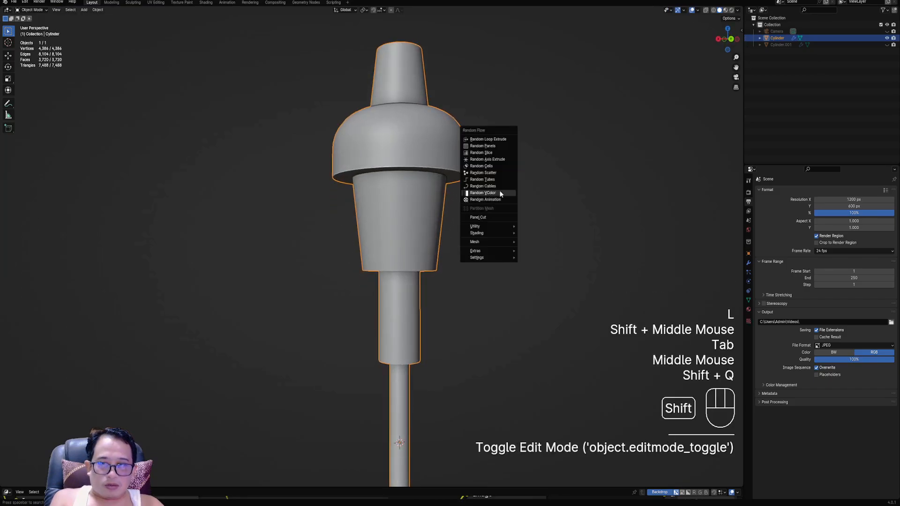
{"action": "left_click", "coordinate": [496, 145]}
{"action": "left_click", "coordinate": [532, 155]}
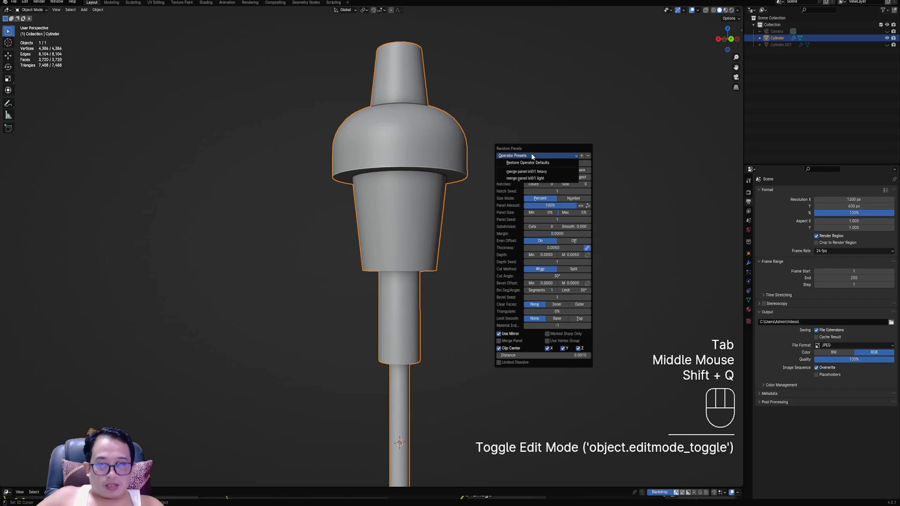
{"action": "left_click", "coordinate": [544, 179]}
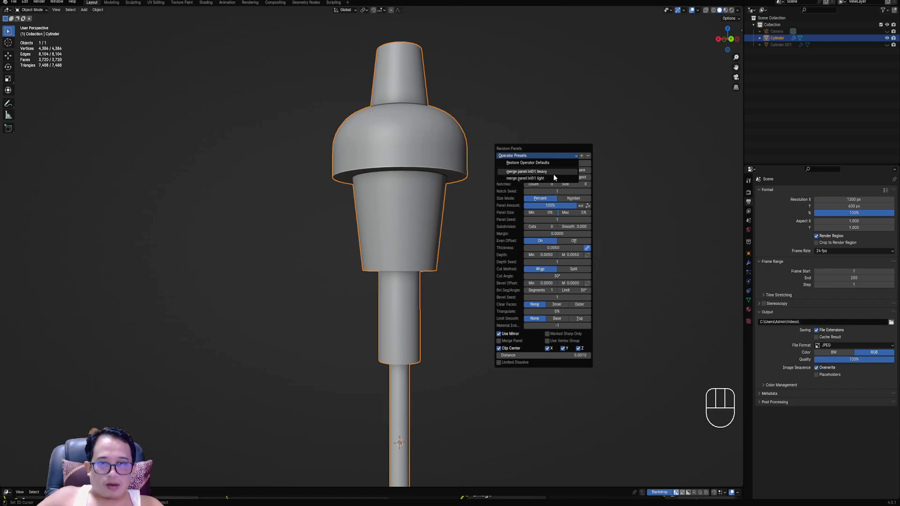